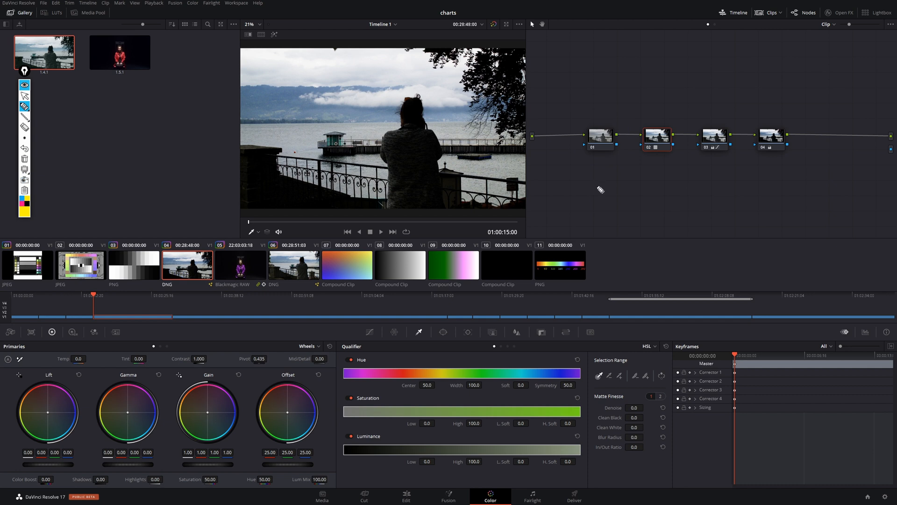
Sketch a shaded yellow box below node 01, circle the node's four connectors, and clear the annotations.
mouse_move(578, 185)
left_mouse_down()
mouse_move(614, 183)
mouse_move(620, 211)
mouse_move(578, 212)
mouse_move(616, 212)
mouse_move(580, 200)
mouse_move(617, 209)
left_mouse_up()
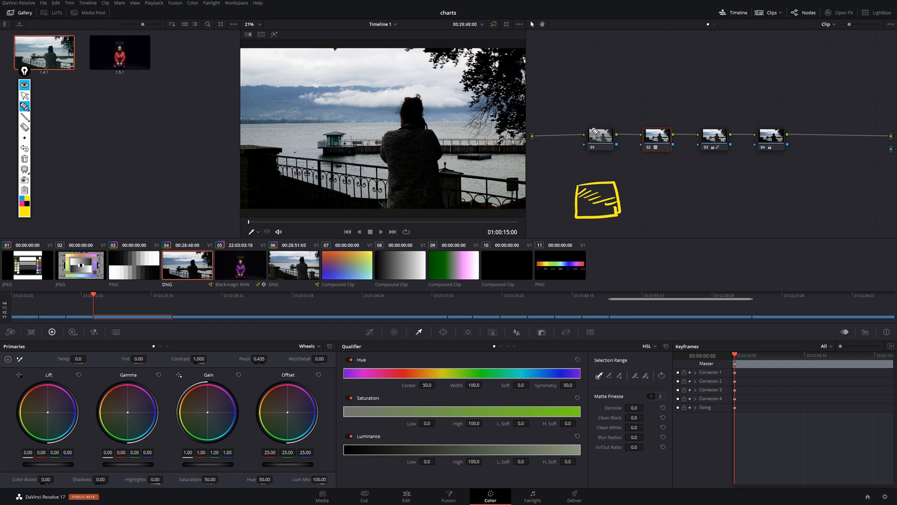
mouse_move(587, 132)
left_mouse_down()
mouse_move(582, 145)
mouse_move(616, 137)
mouse_move(615, 148)
left_mouse_up()
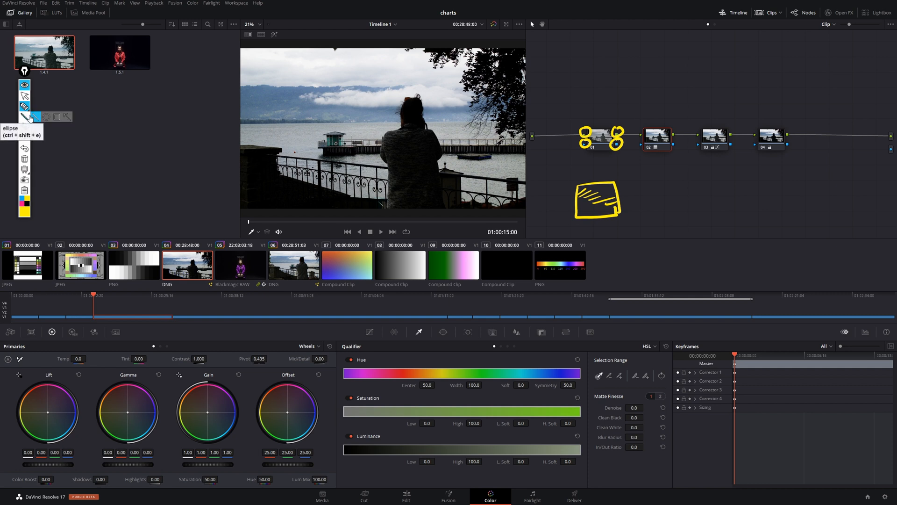
left_click(27, 137)
left_click(24, 159)
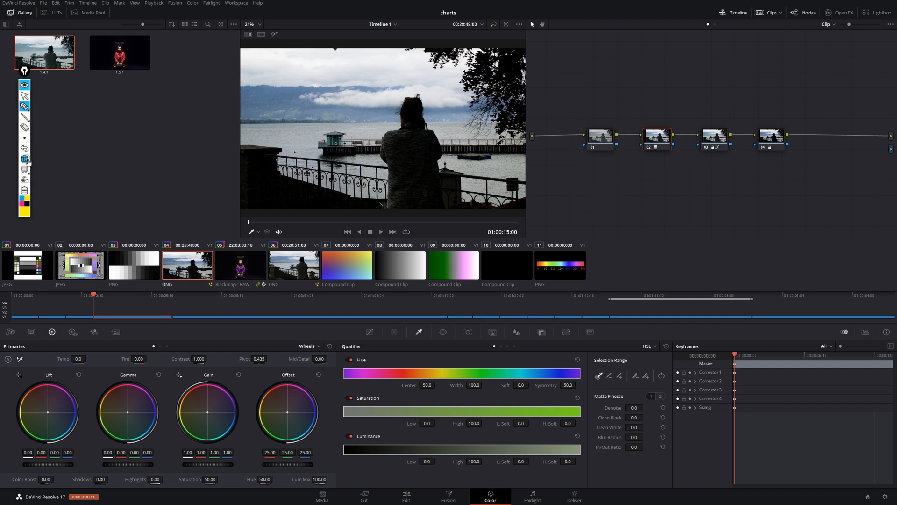
Mark node 01's image input and output in yellow with an arrow to node 02, add blue marks, and clear the annotations.
left_click_drag(590, 133, 589, 136)
mouse_move(602, 117)
left_mouse_down()
mouse_move(600, 157)
mouse_move(607, 119)
mouse_move(605, 159)
mouse_move(617, 132)
mouse_move(639, 137)
left_mouse_up()
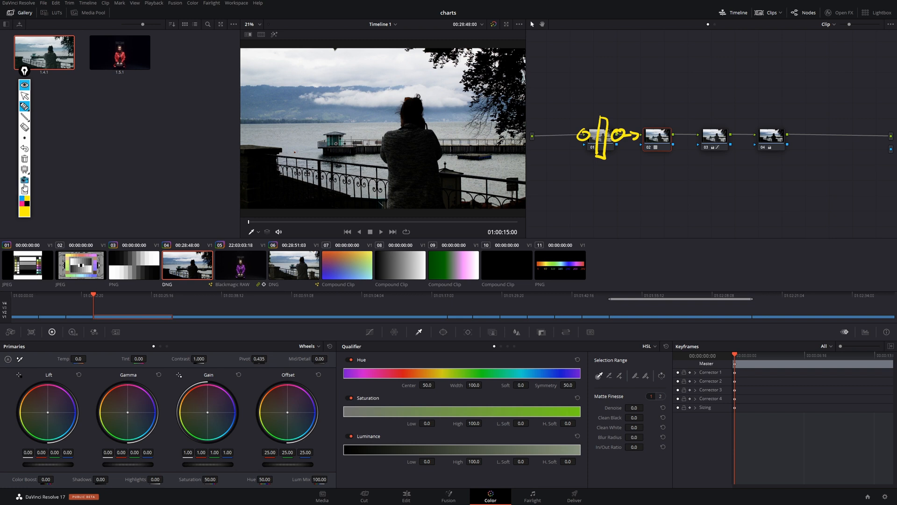
left_click(22, 199)
mouse_move(586, 140)
left_mouse_down()
mouse_move(584, 152)
mouse_move(587, 140)
left_mouse_up()
left_click(24, 159)
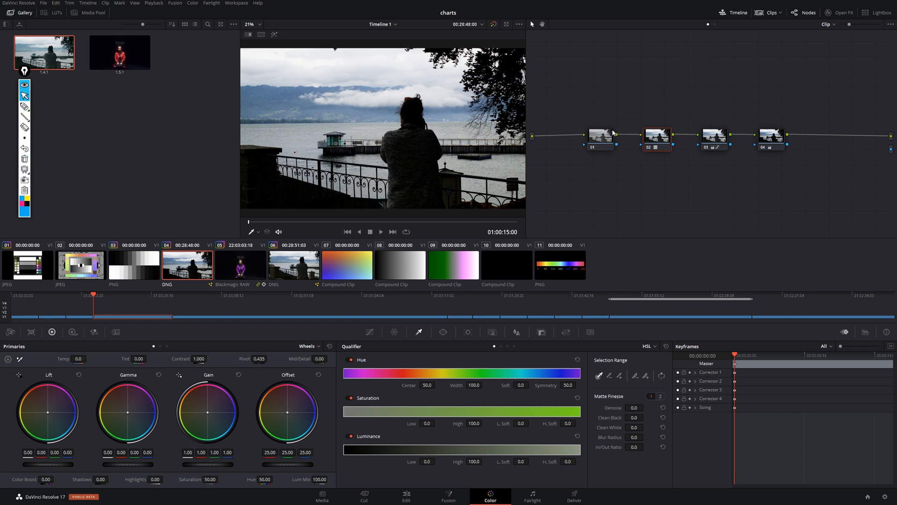
Sketch a blue stack of three layers below the nodes with a vertical double arrow beside it.
left_click(24, 107)
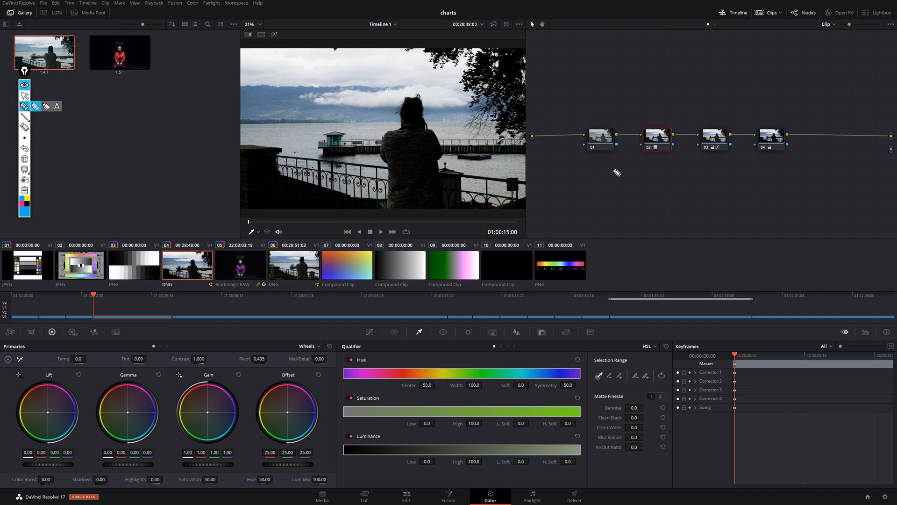
mouse_move(557, 200)
left_mouse_down()
mouse_move(602, 196)
mouse_move(561, 202)
mouse_move(605, 210)
mouse_move(560, 216)
mouse_move(569, 227)
mouse_move(609, 218)
mouse_move(579, 210)
mouse_move(561, 186)
mouse_move(608, 191)
mouse_move(560, 196)
left_mouse_up()
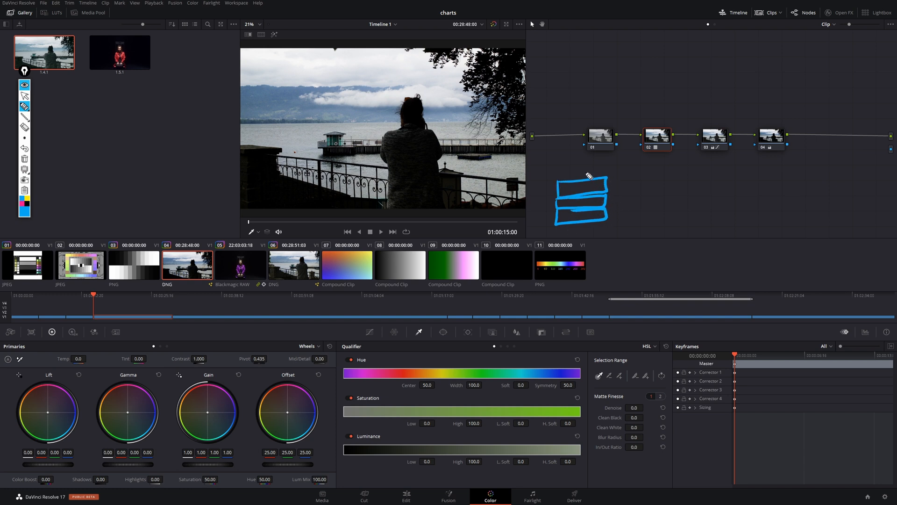
mouse_move(549, 184)
left_mouse_down()
mouse_move(546, 211)
mouse_move(553, 185)
left_mouse_up()
Draw a blue box above node 02 with alternative connection arrows between the nodes, and clear all annotations.
left_click_drag(618, 136, 642, 114)
mouse_move(653, 79)
left_mouse_down()
mouse_move(684, 81)
mouse_move(686, 105)
mouse_move(643, 111)
left_mouse_up()
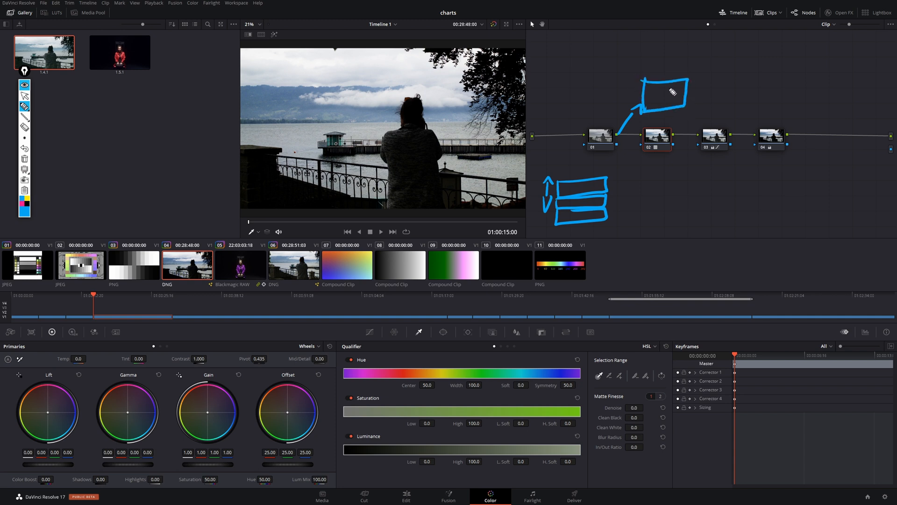
mouse_move(690, 86)
left_mouse_down()
mouse_move(757, 128)
mouse_move(753, 135)
mouse_move(761, 127)
left_mouse_up()
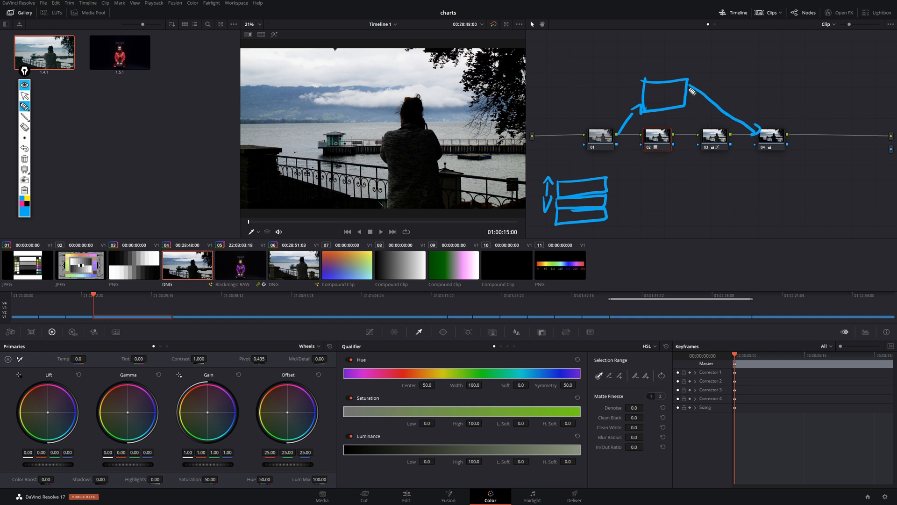
left_click_drag(686, 90, 647, 137)
mouse_move(618, 146)
left_mouse_down()
mouse_move(644, 169)
mouse_move(697, 150)
left_mouse_up()
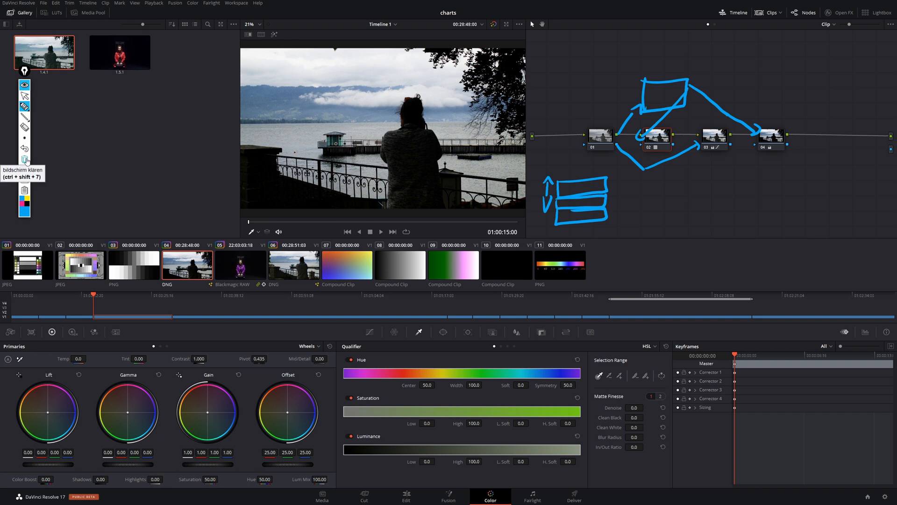
left_click(25, 162)
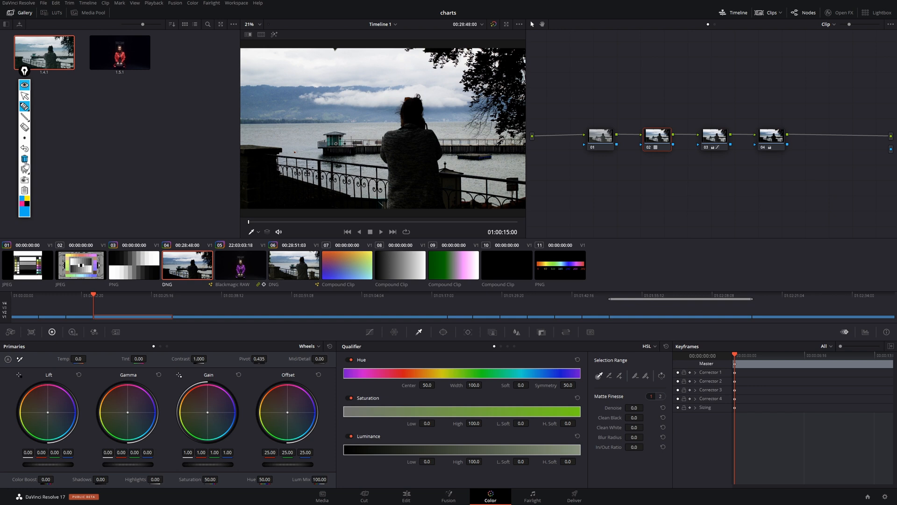
Return to cursor mode and reset all grades and nodes of the clip.
left_click(25, 96)
left_click_drag(629, 114, 779, 178)
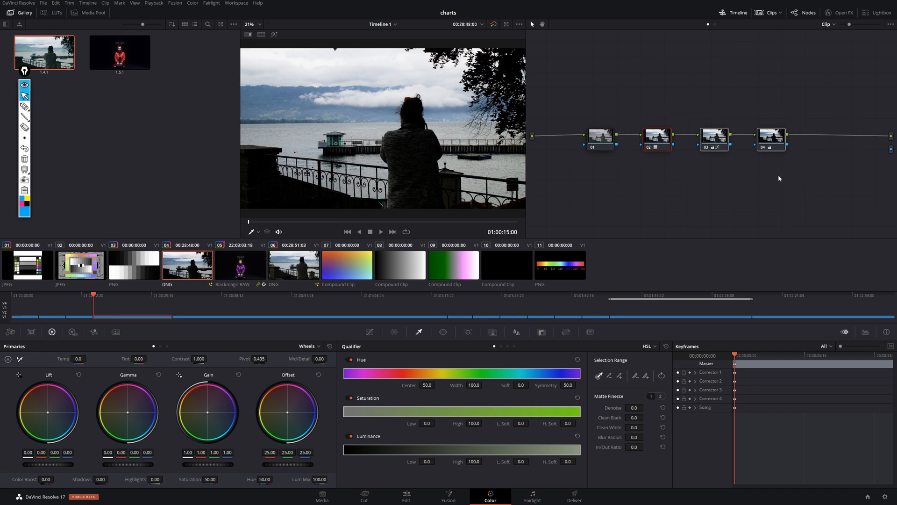
right_click(755, 176)
right_click(692, 173)
left_click(729, 179)
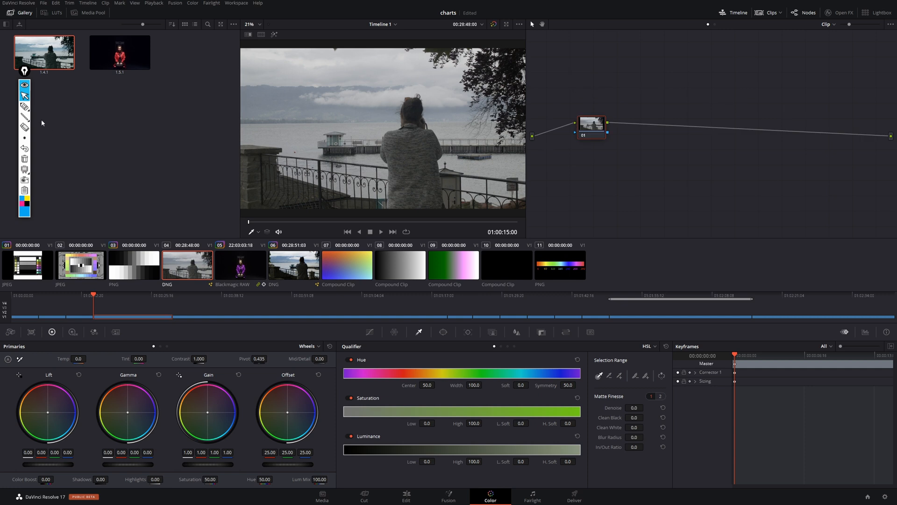
Circle the node graph's source and output points in blue, draw an arrow from the source to node 01, and return to cursor mode.
left_click(26, 107)
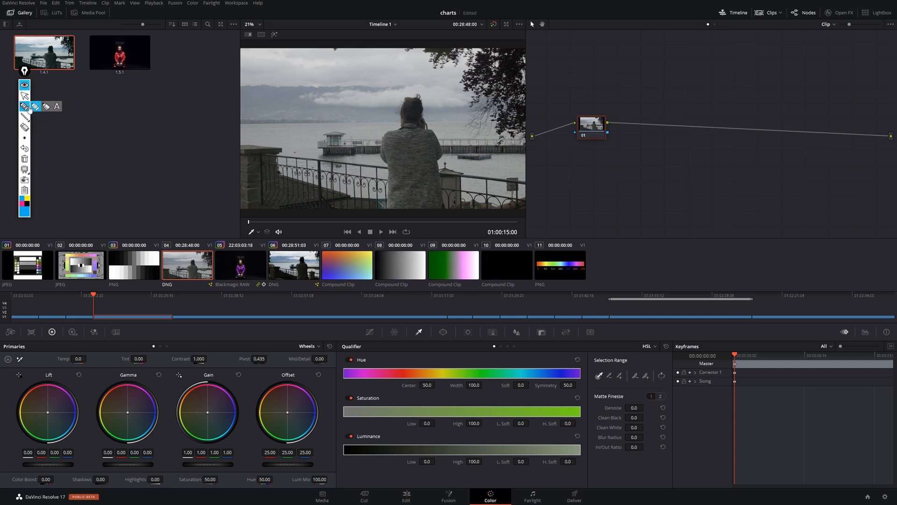
mouse_move(540, 129)
left_mouse_down()
mouse_move(536, 157)
mouse_move(545, 127)
left_mouse_up()
mouse_move(883, 131)
left_mouse_down()
mouse_move(886, 154)
mouse_move(884, 134)
left_mouse_up()
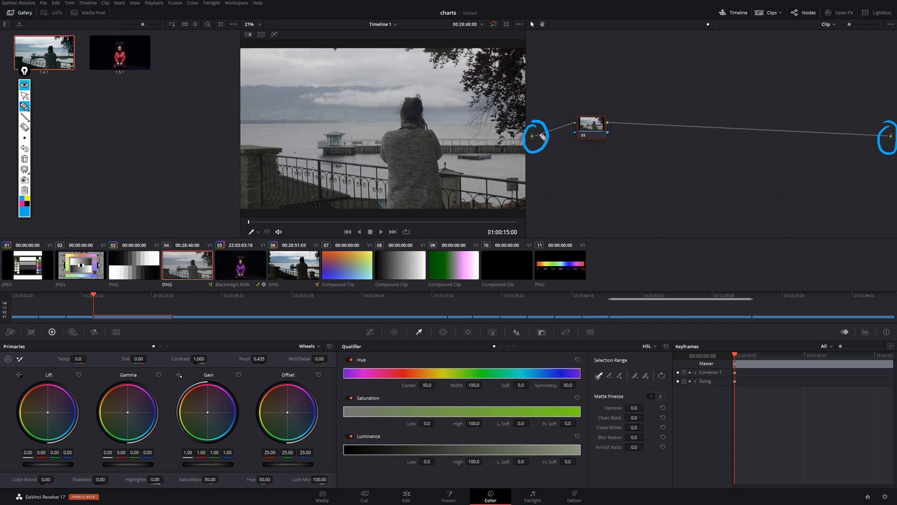
left_click_drag(541, 134, 571, 124)
key("ctrl+shift+2")
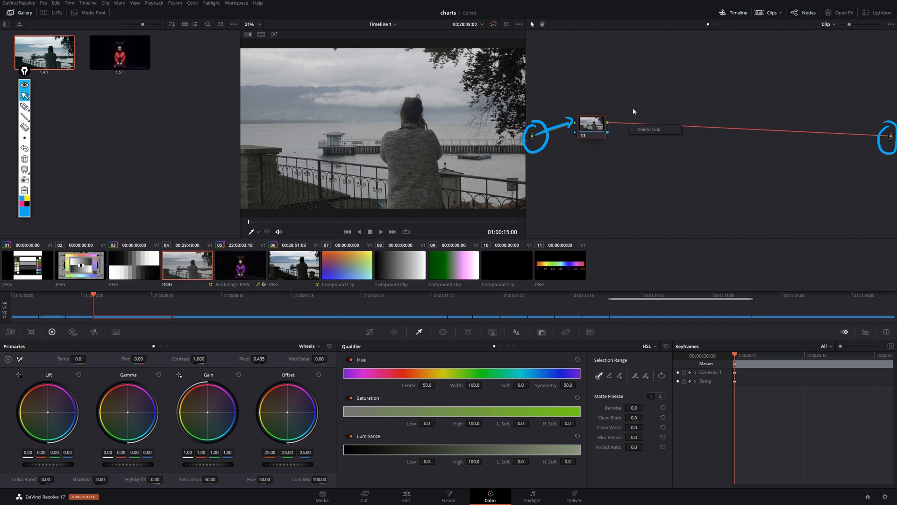
Add a Corrector node and insert it on the link between node 01 and the output.
right_click(630, 104)
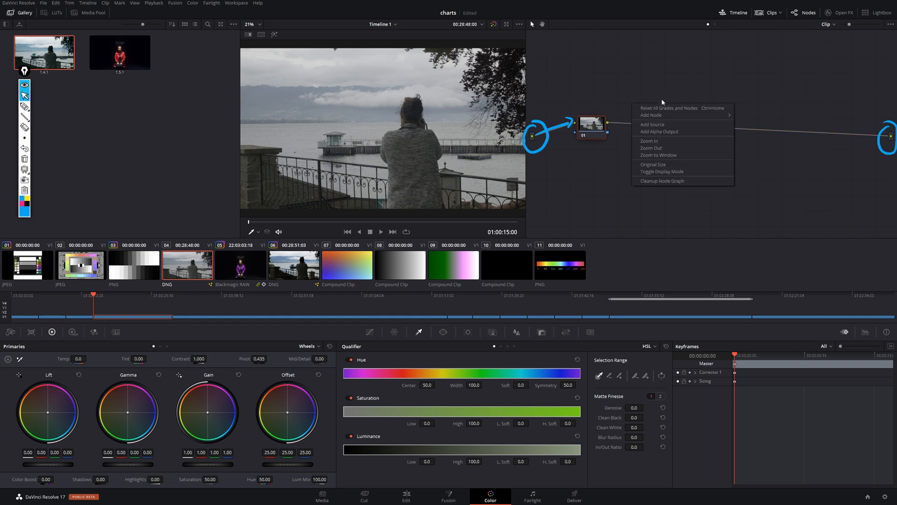
mouse_move(720, 116)
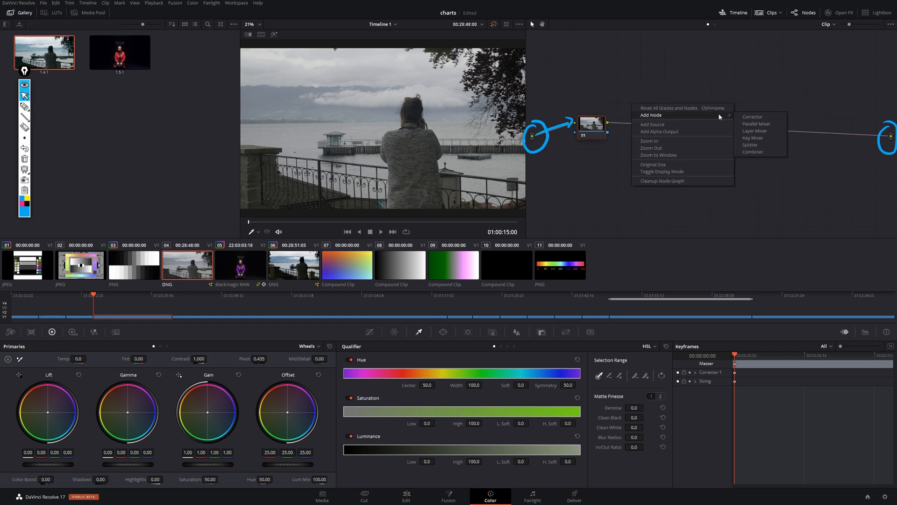
left_click(773, 116)
left_click_drag(639, 108, 645, 126)
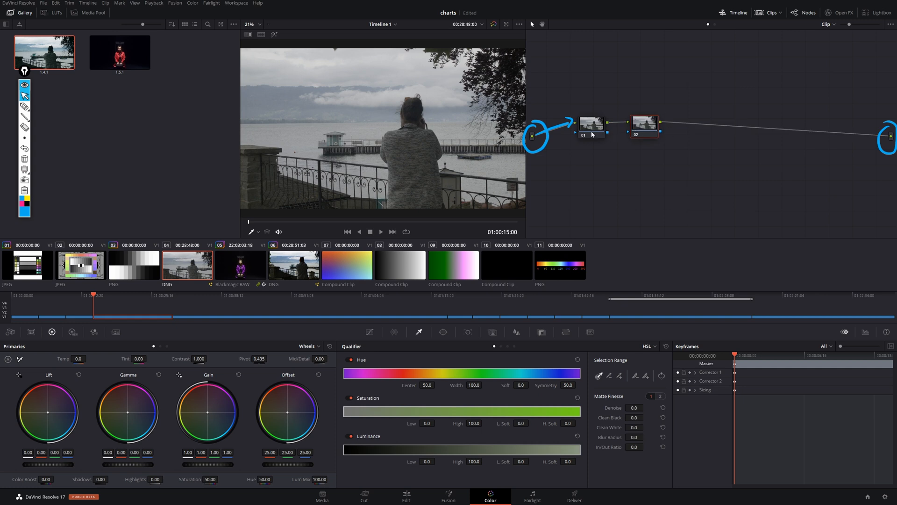
left_click_drag(599, 126, 603, 123)
left_click(643, 126)
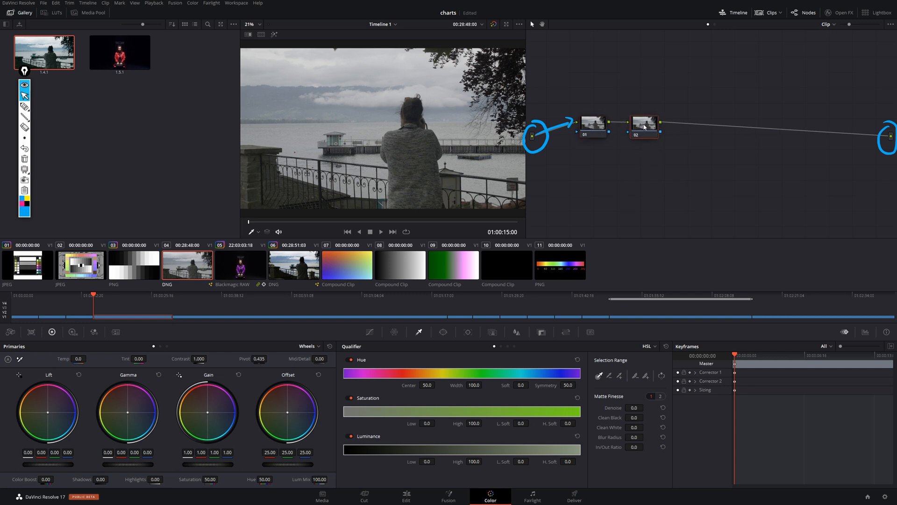
left_click(592, 121)
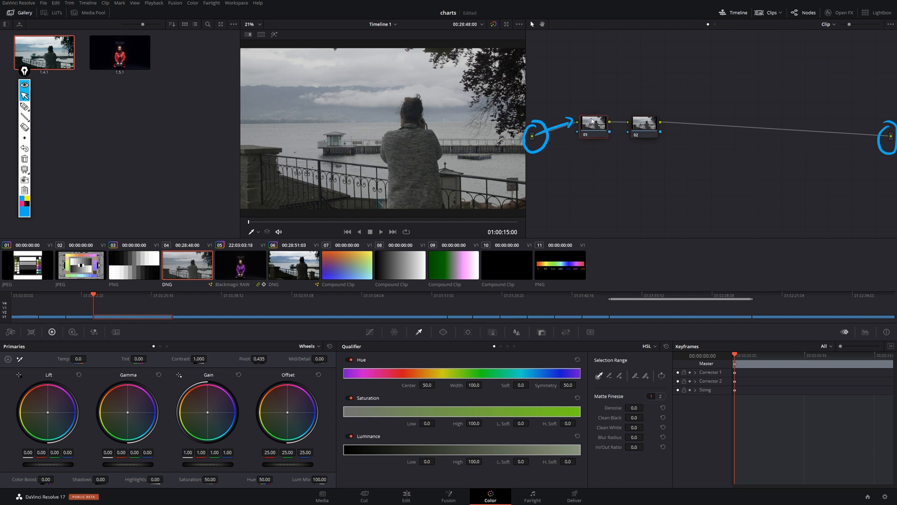
left_click(646, 127)
right_click(650, 124)
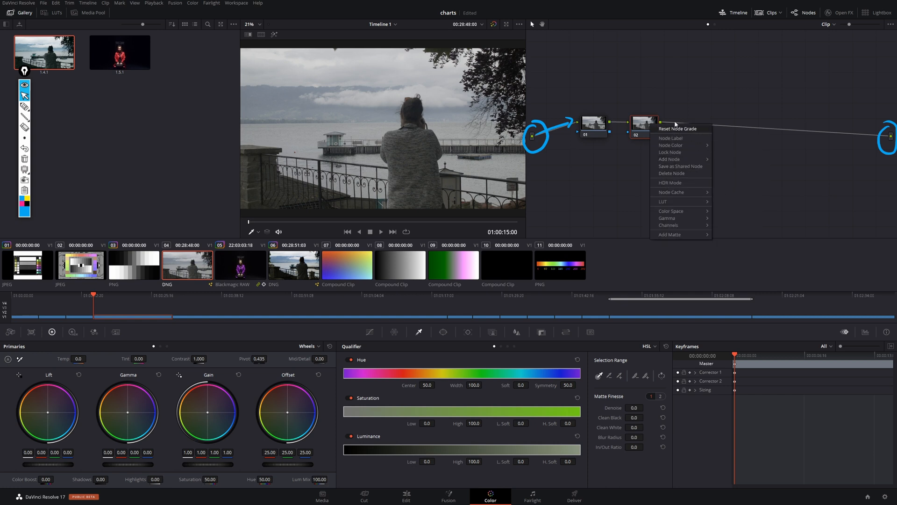
Add a Parallel Mixer node and insert it on the link between node 02 and the output.
right_click(656, 95)
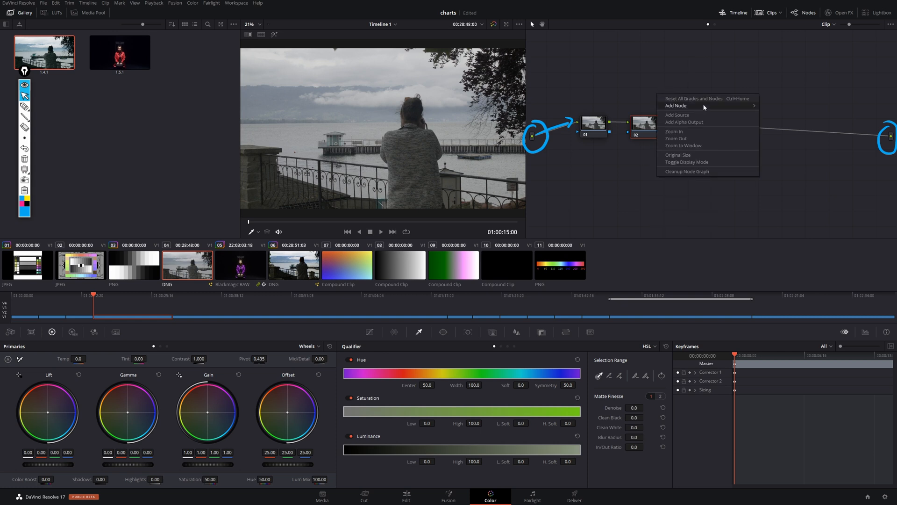
mouse_move(749, 106)
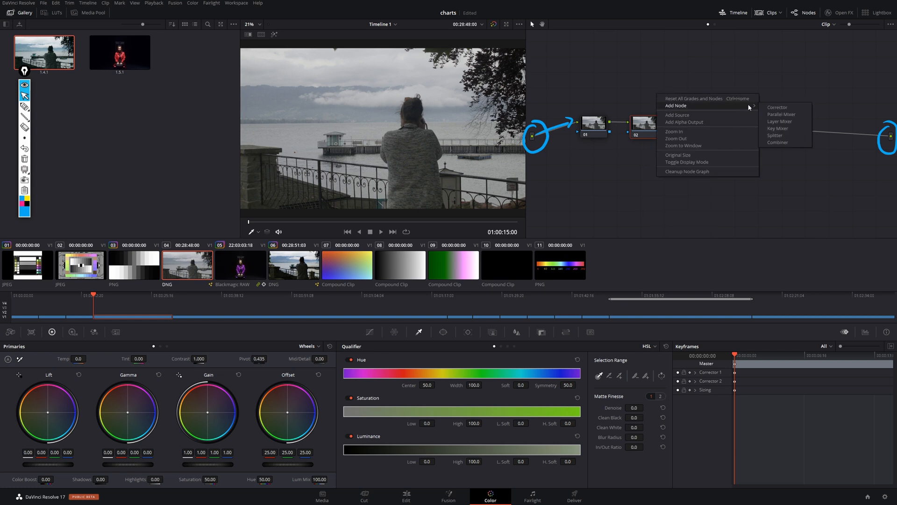
left_click(795, 116)
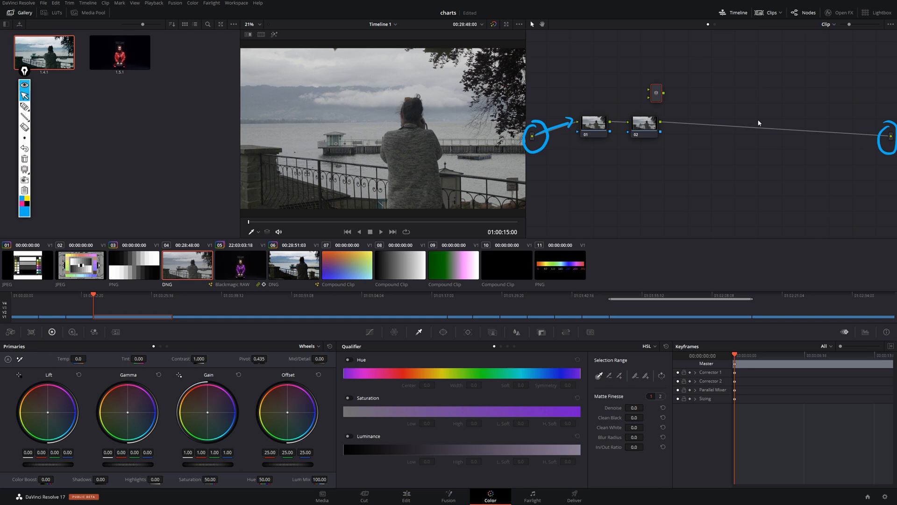
left_click_drag(656, 93, 730, 136)
Add a Corrector node below node 02 and link its output to the parallel mixer.
right_click(627, 161)
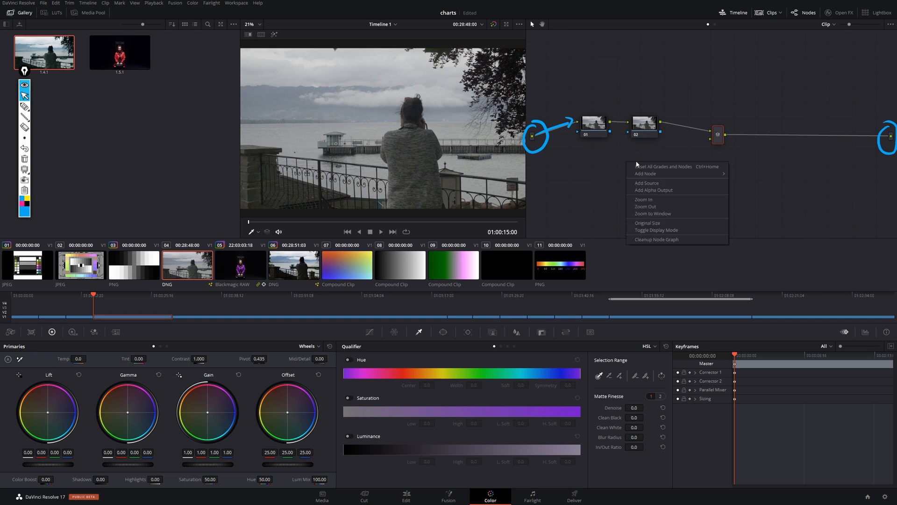
mouse_move(710, 175)
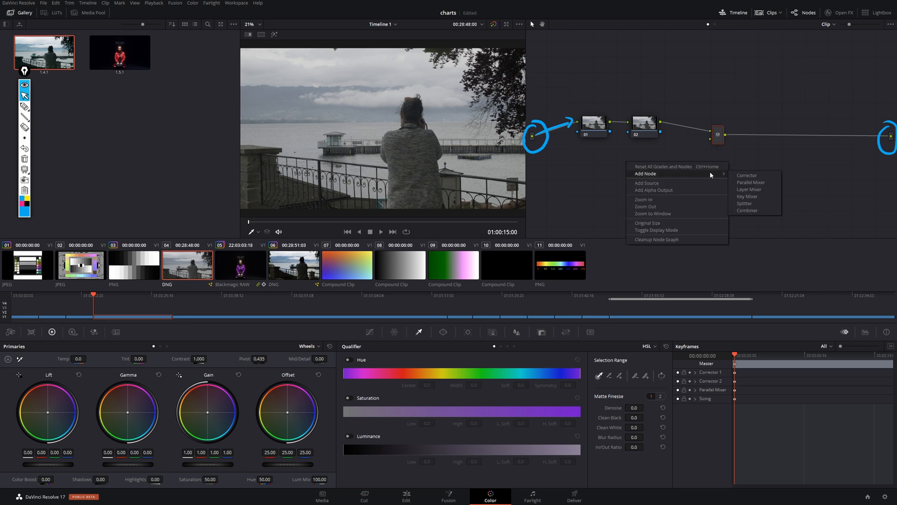
left_click(760, 175)
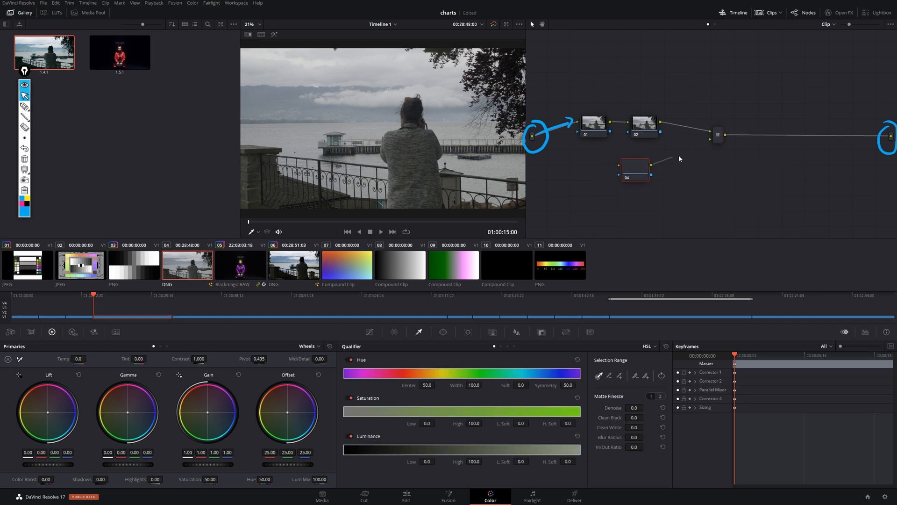
mouse_move(649, 173)
left_mouse_down()
mouse_move(669, 162)
mouse_move(638, 156)
mouse_move(650, 168)
left_mouse_up()
Draw yellow arrows branching from node 01's output to the parallel nodes, and sketch two labelled image boxes below them.
left_click(25, 107)
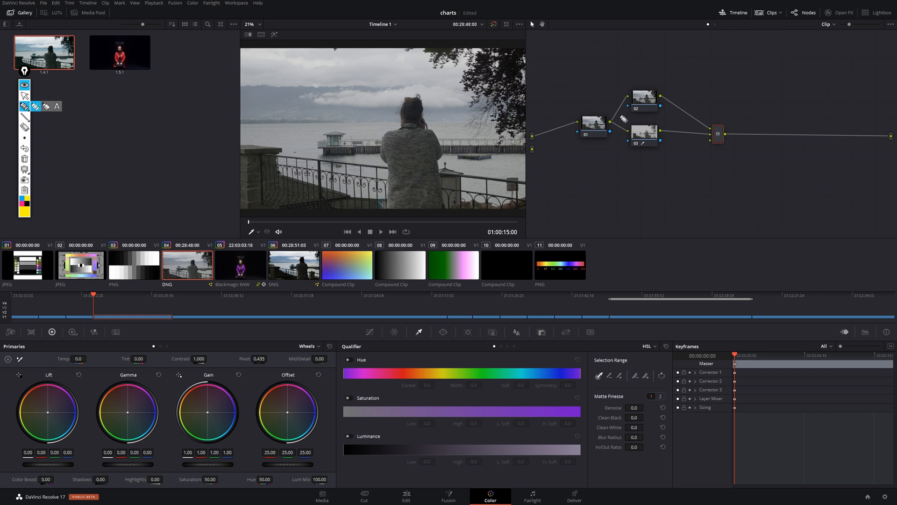
mouse_move(617, 122)
left_mouse_down()
mouse_move(623, 100)
mouse_move(616, 124)
mouse_move(632, 134)
mouse_move(626, 160)
left_mouse_up()
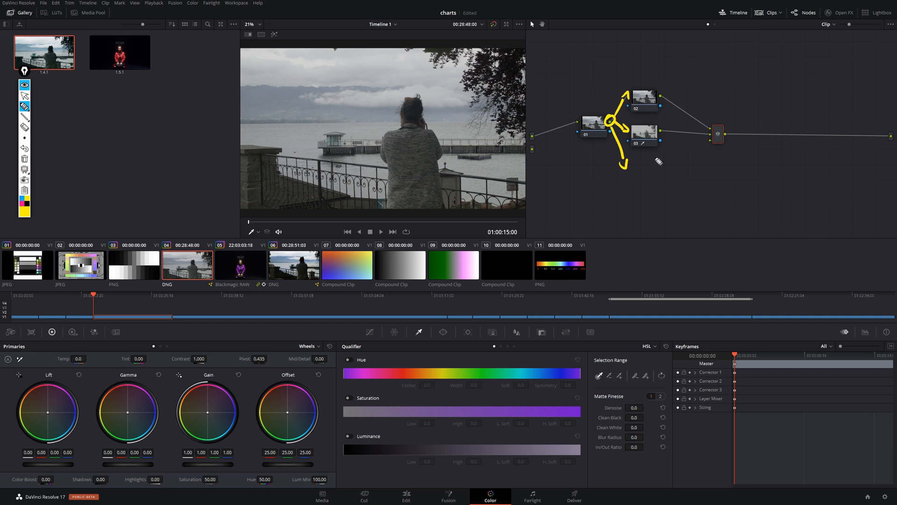
mouse_move(700, 154)
left_mouse_down()
mouse_move(665, 154)
mouse_move(700, 180)
left_mouse_up()
mouse_move(660, 155)
left_mouse_down()
mouse_move(659, 176)
mouse_move(695, 179)
mouse_move(672, 164)
mouse_move(667, 173)
mouse_move(693, 167)
mouse_move(663, 211)
left_mouse_up()
mouse_move(665, 191)
left_mouse_down()
mouse_move(689, 193)
mouse_move(667, 216)
mouse_move(685, 213)
left_mouse_up()
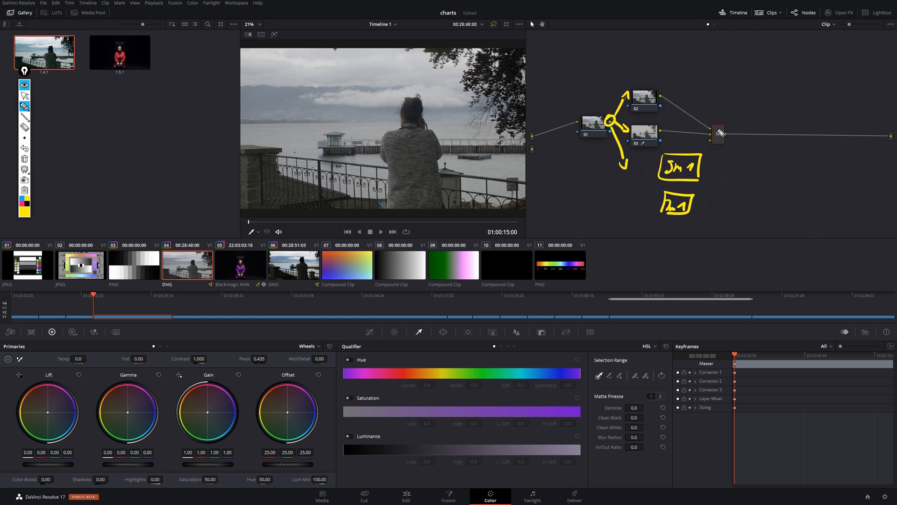
Draw yellow arrows from nodes 02 and 03 to the mixer, label the image boxes' arrows Adj1 and Adj2, and sketch a combined Adj1 + Adj2 box.
mouse_move(663, 96)
left_mouse_down()
mouse_move(703, 118)
mouse_move(683, 133)
mouse_move(701, 139)
left_mouse_up()
left_click_drag(703, 169, 751, 173)
mouse_move(746, 162)
left_mouse_down()
mouse_move(743, 179)
mouse_move(717, 151)
mouse_move(723, 161)
mouse_move(738, 149)
mouse_move(736, 171)
mouse_move(753, 163)
left_mouse_up()
mouse_move(702, 207)
left_mouse_down()
mouse_move(738, 206)
mouse_move(742, 216)
mouse_move(713, 202)
mouse_move(733, 185)
mouse_move(722, 209)
mouse_move(753, 201)
left_mouse_up()
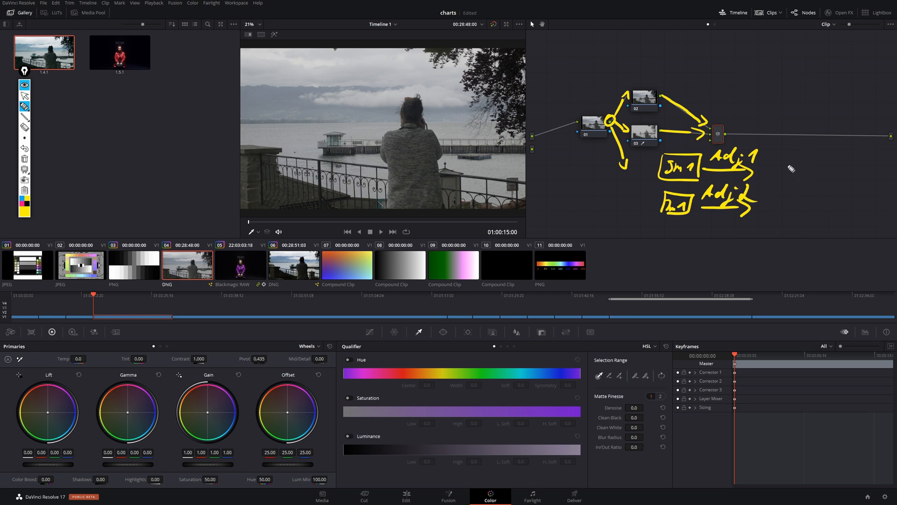
mouse_move(777, 161)
left_mouse_down()
mouse_move(772, 217)
mouse_move(831, 187)
mouse_move(770, 219)
left_mouse_up()
mouse_move(783, 173)
left_mouse_down()
mouse_move(807, 188)
mouse_move(817, 168)
mouse_move(824, 178)
mouse_move(793, 194)
mouse_move(784, 214)
mouse_move(824, 214)
left_mouse_up()
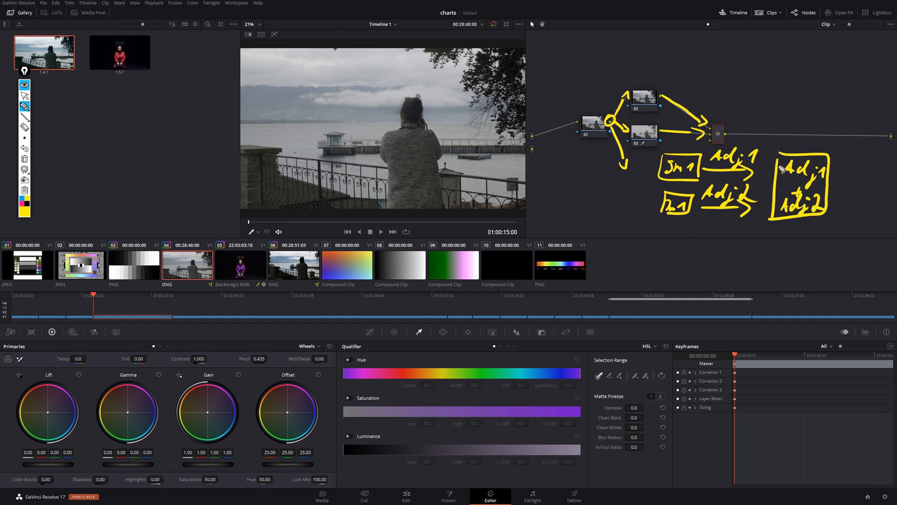
Draw blue arrows through the image boxes and out of the combined adjustment box, then clear all annotations and return to cursor mode.
mouse_move(751, 196)
left_mouse_down()
mouse_move(762, 204)
mouse_move(787, 196)
left_mouse_up()
left_click(26, 149)
left_click(21, 200)
mouse_move(617, 187)
left_mouse_down()
mouse_move(766, 188)
mouse_move(759, 197)
left_mouse_up()
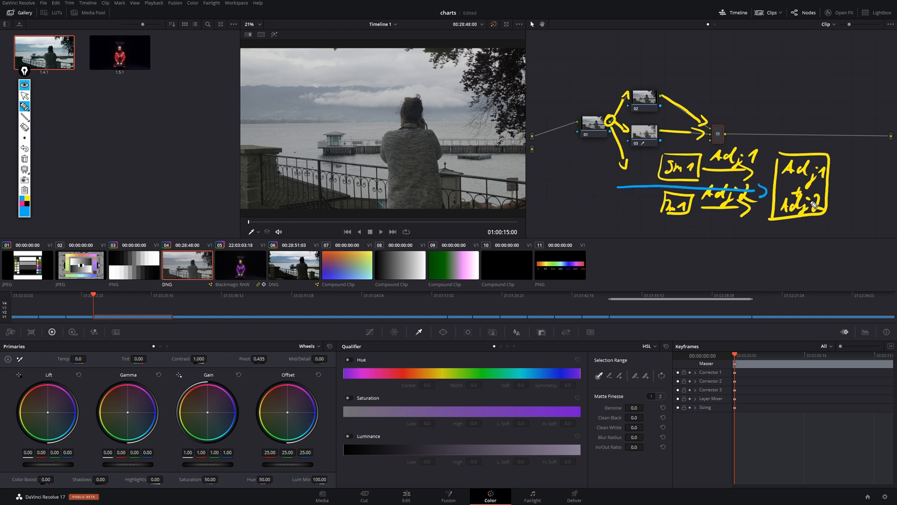
mouse_move(827, 189)
left_mouse_down()
mouse_move(862, 188)
mouse_move(855, 198)
left_mouse_up()
left_click(26, 159)
left_click(26, 96)
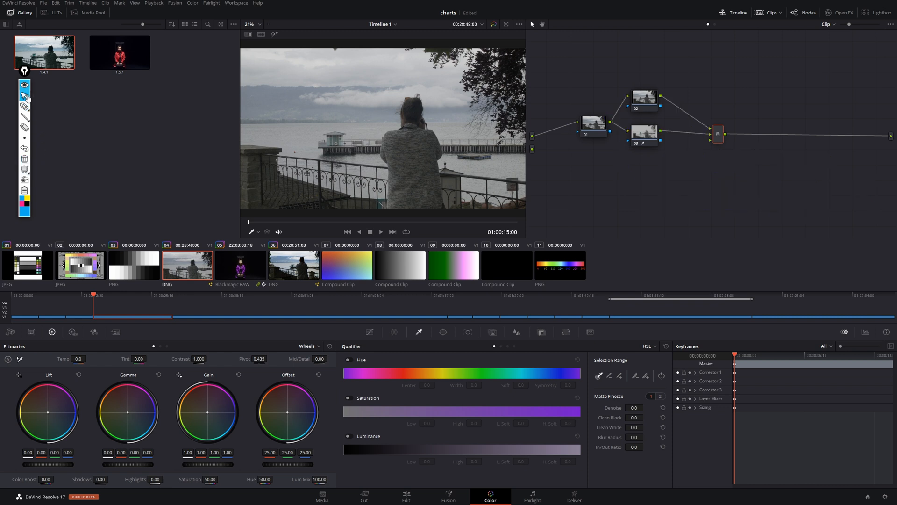
Set the hue of corrector node 02 to 98.80.
left_click(647, 97)
left_click_drag(264, 479, 275, 478)
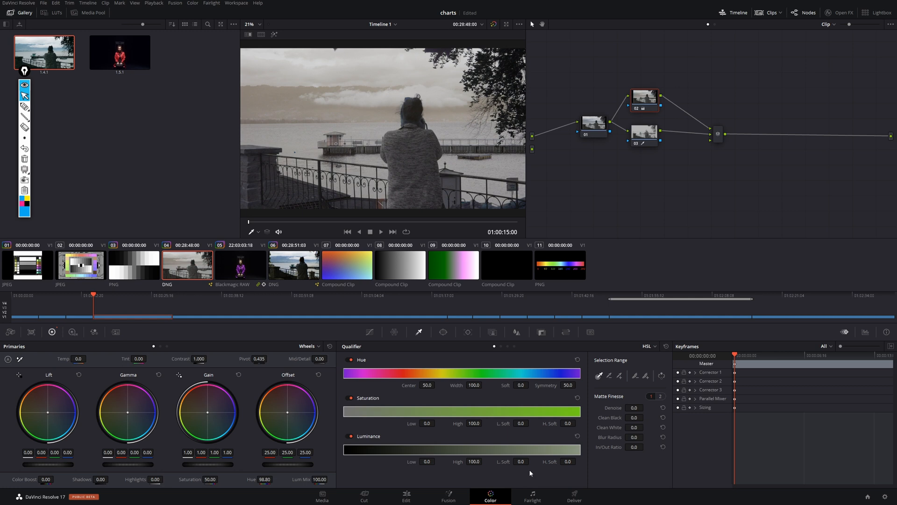
Key the mountains and lower sky on node 03 by sampling the image with the HSL qualifier, using the highlight view.
left_click(649, 139)
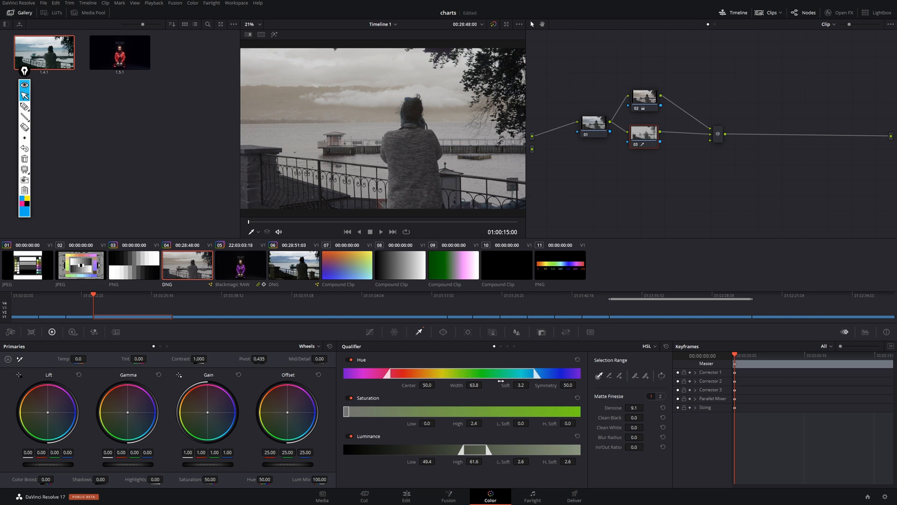
left_click(422, 164)
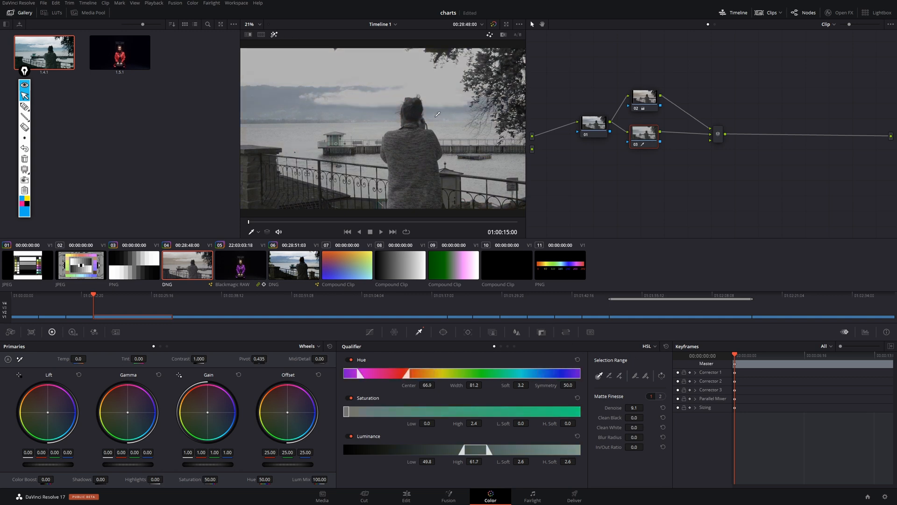
left_click_drag(438, 114, 441, 107)
left_click(313, 103)
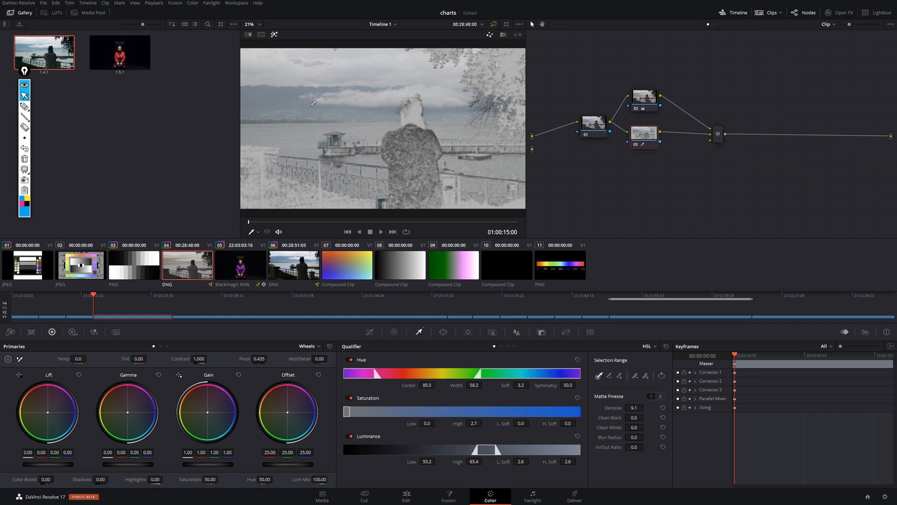
Set node 03's hue to 70.40 and its saturation to 98.00.
left_click(649, 99)
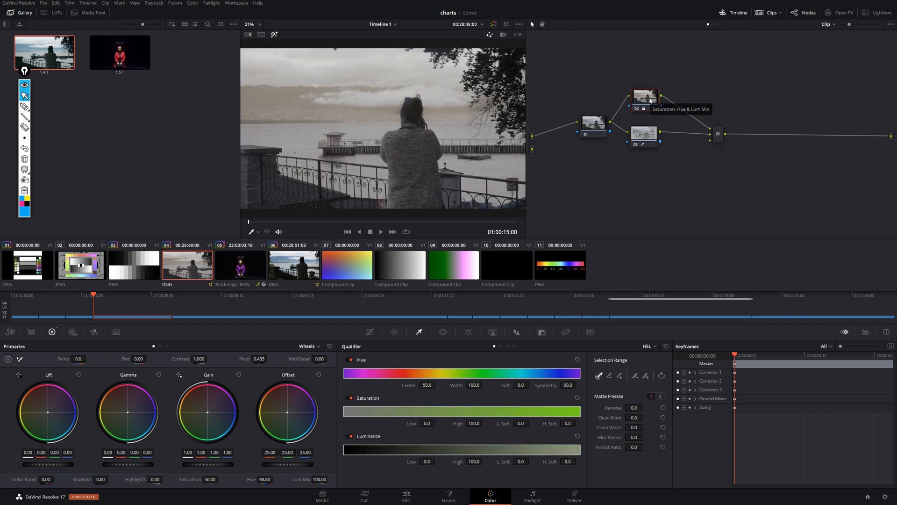
left_click(645, 137)
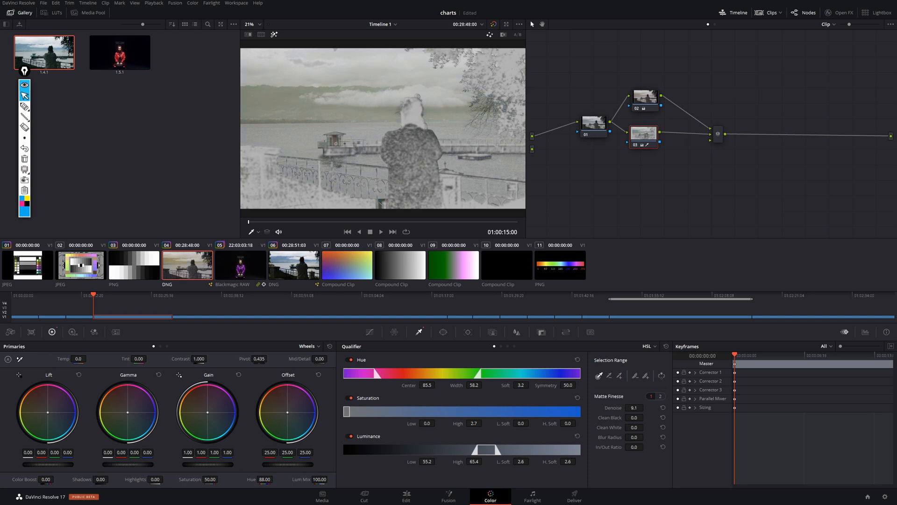
left_click_drag(275, 478, 374, 484)
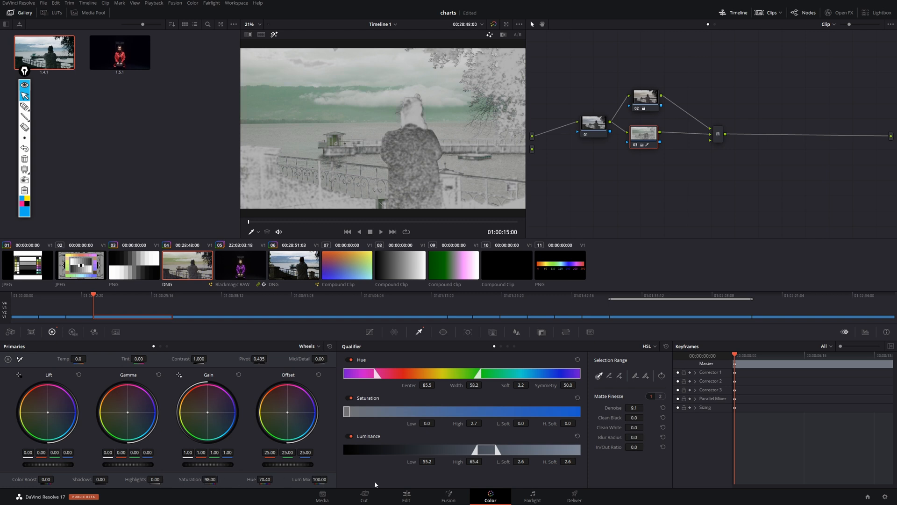
Compare the outputs of node 02, the parallel mixer and node 03 in the viewer.
left_click(644, 104)
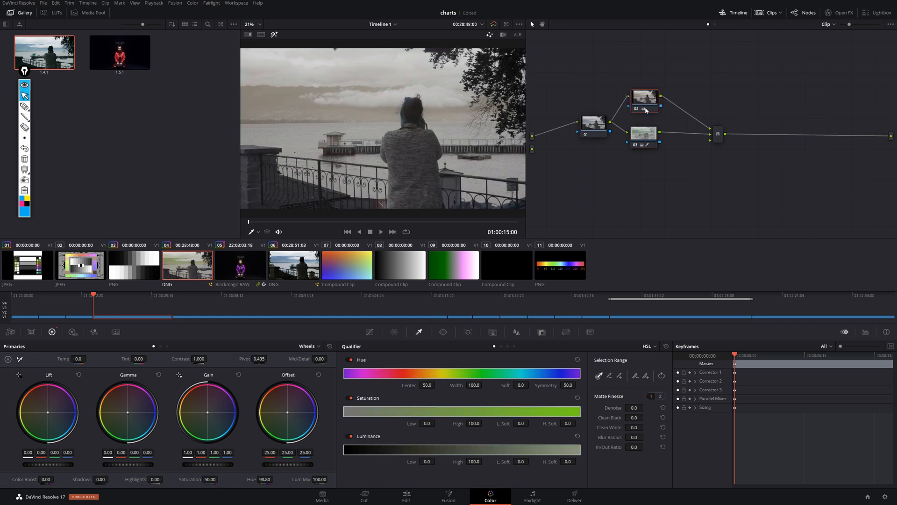
left_click(719, 136)
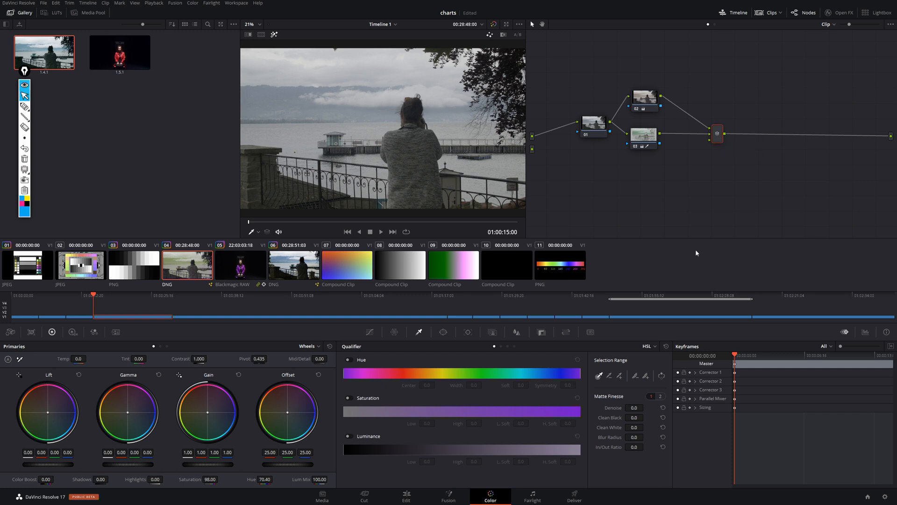
left_click(645, 106)
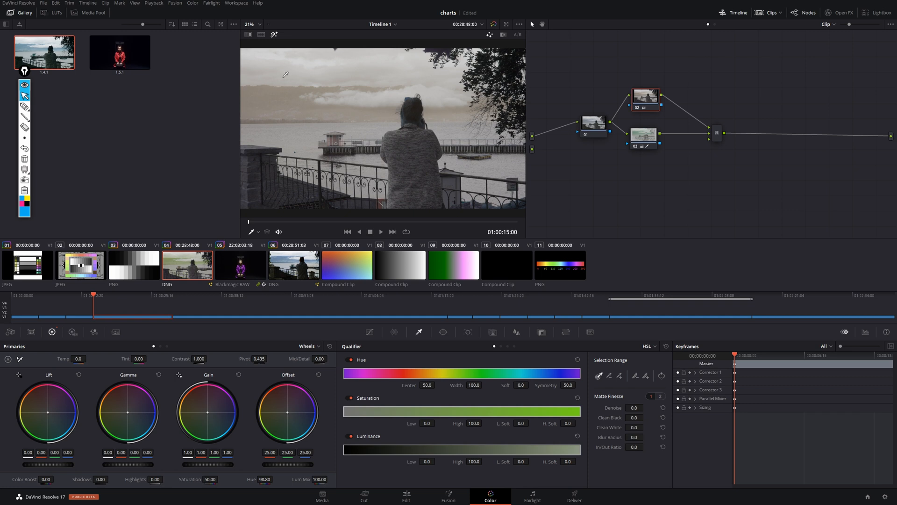
left_click(648, 133)
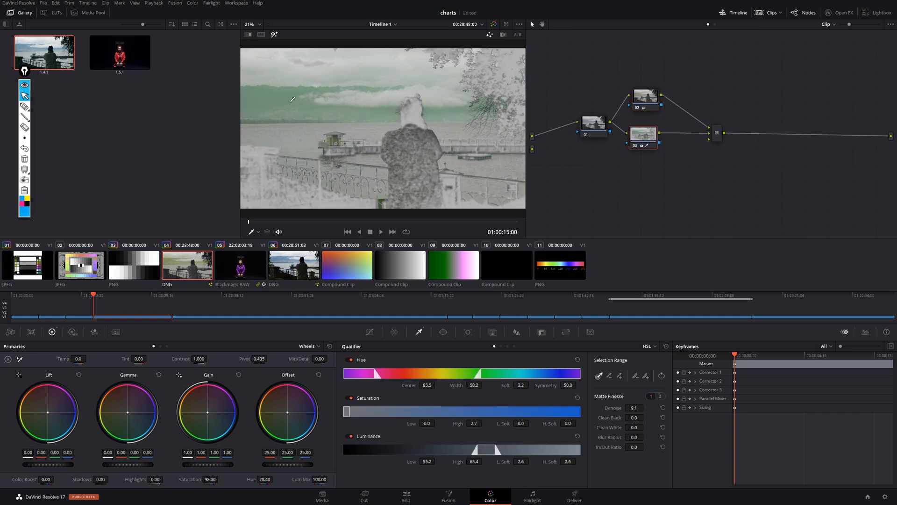
Turn off the highlight view and morph the parallel mixer into a layer mixer node.
left_click(276, 36)
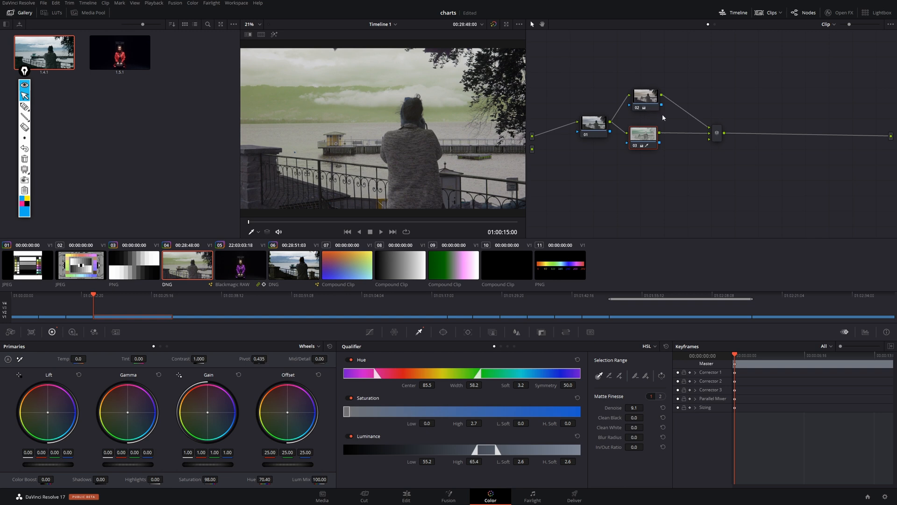
right_click(718, 135)
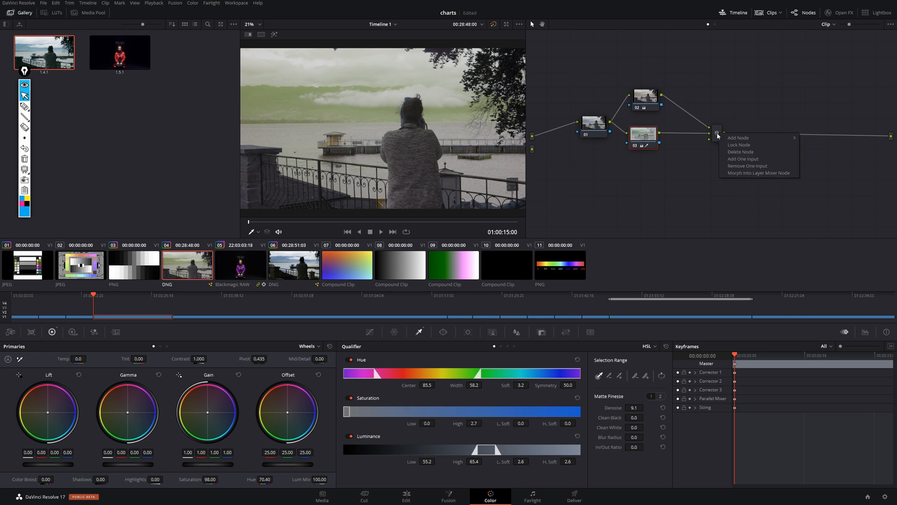
left_click(770, 173)
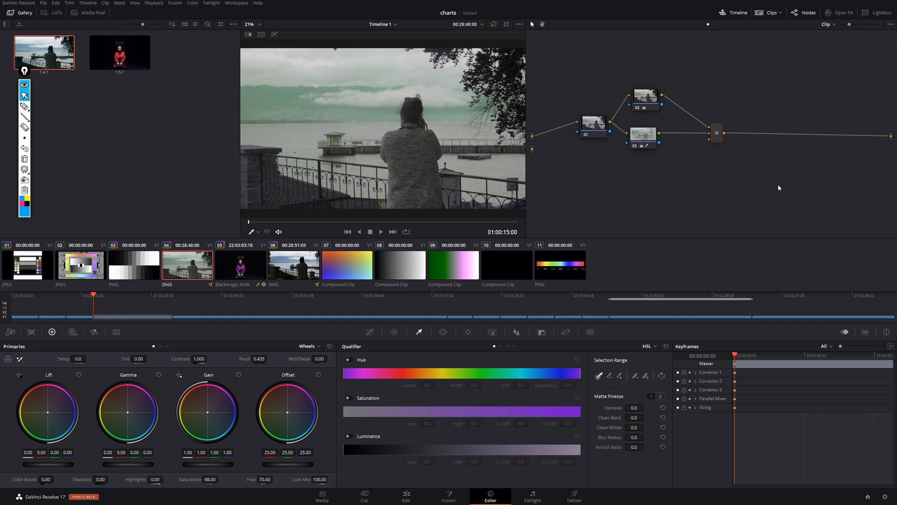
Draw blue arrows from node 01's output to nodes 02 and 03, and sketch a box labelled 03 stacked on a box labelled 02.
left_click(24, 106)
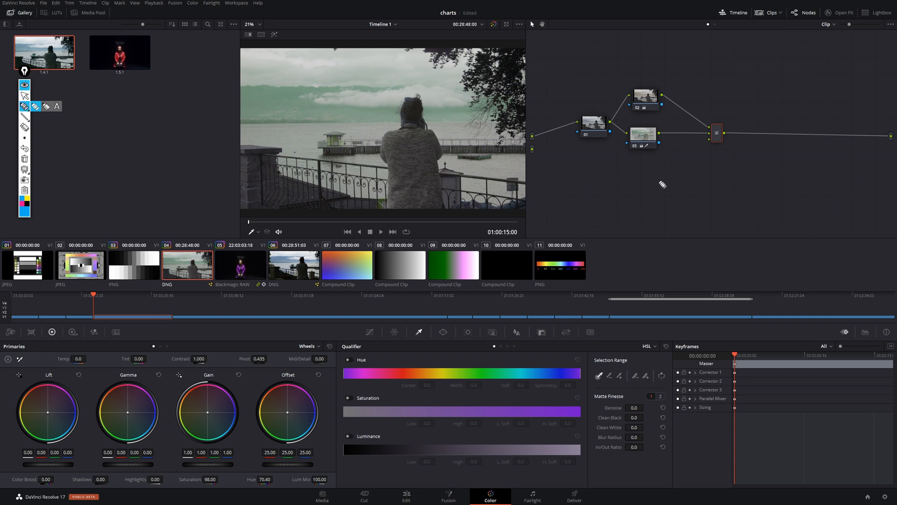
mouse_move(613, 117)
left_mouse_down()
mouse_move(631, 113)
mouse_move(626, 135)
left_mouse_up()
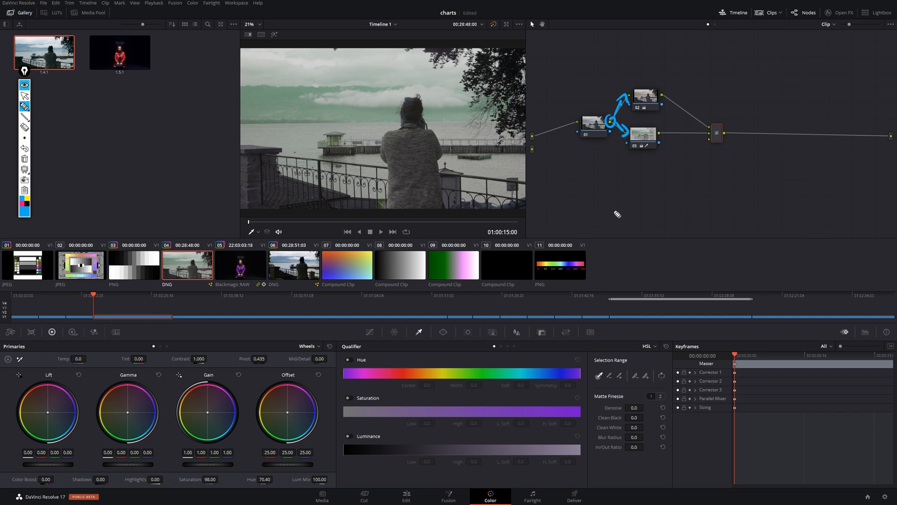
mouse_move(570, 219)
left_mouse_down()
mouse_move(640, 242)
mouse_move(666, 211)
left_mouse_up()
mouse_move(605, 222)
left_mouse_down()
mouse_move(593, 226)
mouse_move(604, 221)
left_mouse_up()
left_click_drag(611, 223, 626, 233)
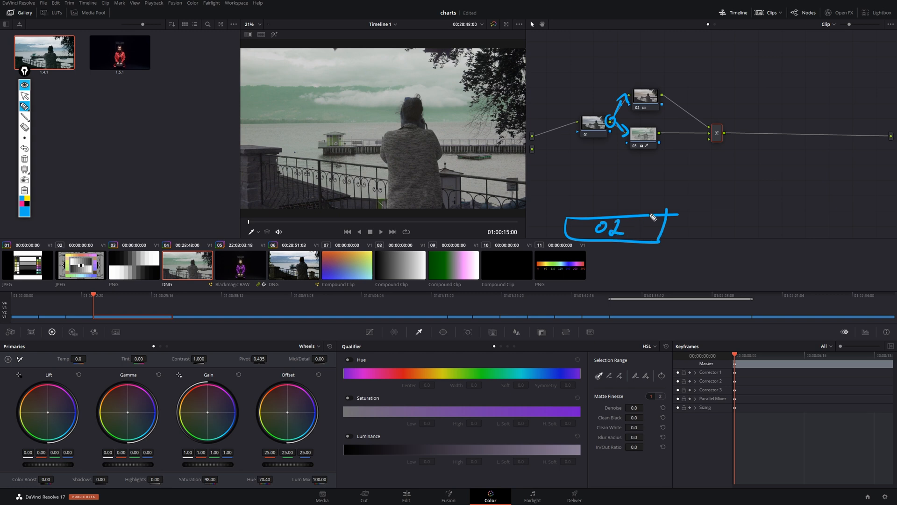
mouse_move(565, 191)
left_mouse_down()
mouse_move(566, 213)
mouse_move(565, 197)
mouse_move(672, 202)
mouse_move(665, 218)
mouse_move(573, 220)
mouse_move(606, 205)
left_mouse_up()
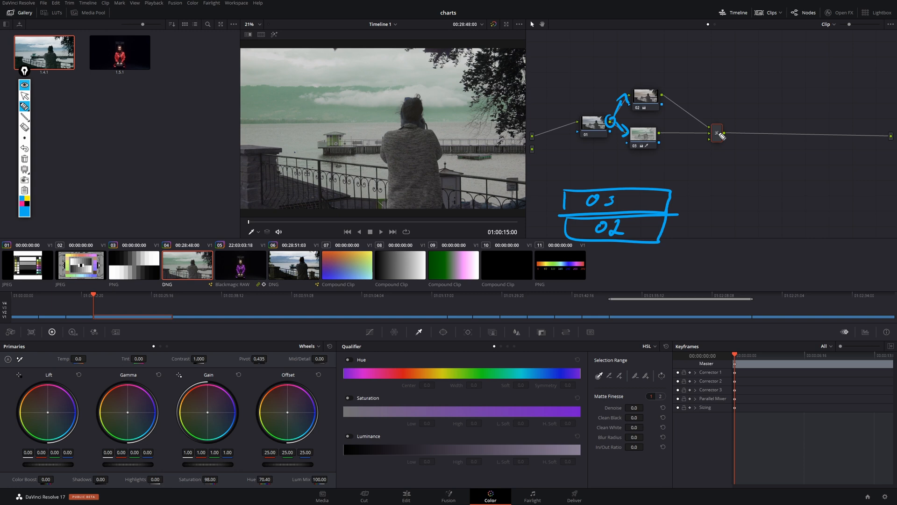
Examine the layer mixer's available composite modes, leaving it on Normal.
left_click(28, 96)
right_click(716, 135)
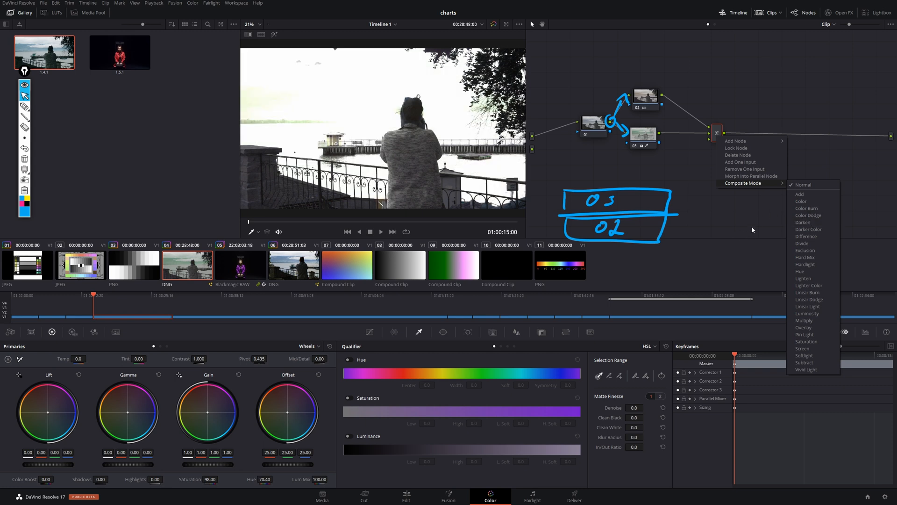
left_click(725, 223)
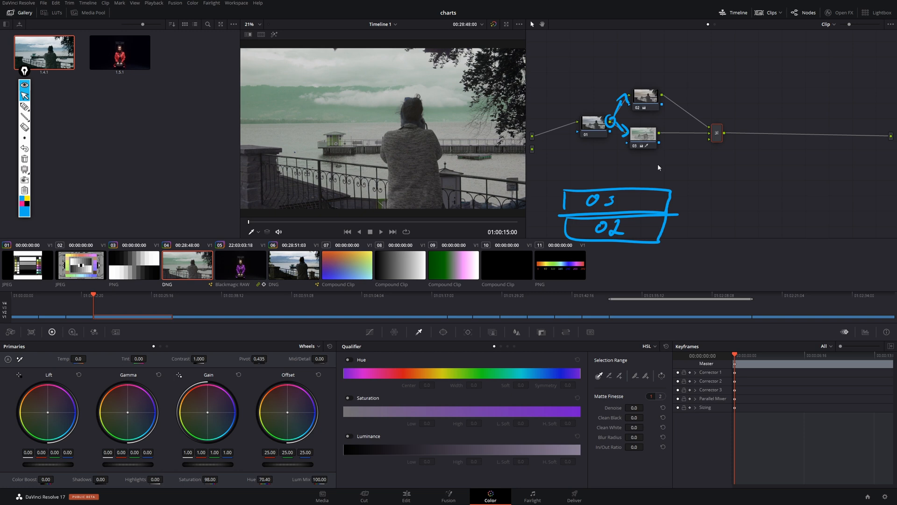
Write Adj2 in blue beside the stacked boxes, frame it with a box, and write Adj3 above it.
left_click(25, 107)
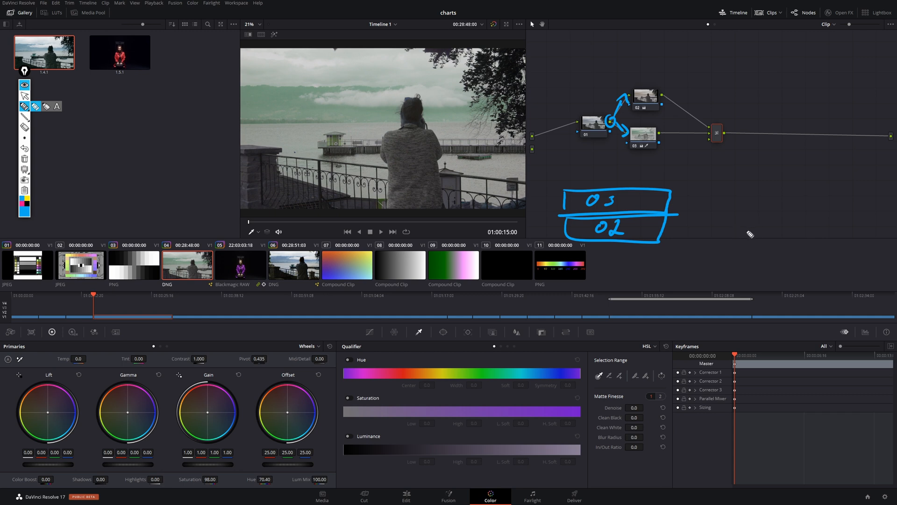
mouse_move(728, 239)
left_mouse_down()
mouse_move(761, 231)
mouse_move(773, 219)
mouse_move(777, 240)
left_mouse_up()
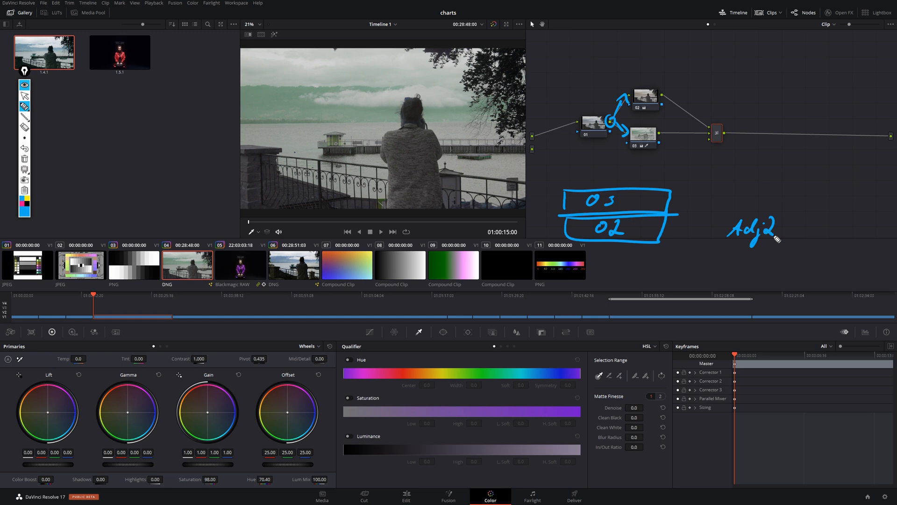
mouse_move(727, 209)
left_mouse_down()
mouse_move(783, 207)
mouse_move(791, 233)
mouse_move(718, 211)
mouse_move(751, 241)
mouse_move(790, 240)
left_mouse_up()
left_click_drag(733, 192, 745, 185)
left_click_drag(756, 184, 760, 198)
mouse_move(767, 177)
left_mouse_down()
mouse_move(778, 185)
mouse_move(769, 191)
left_mouse_up()
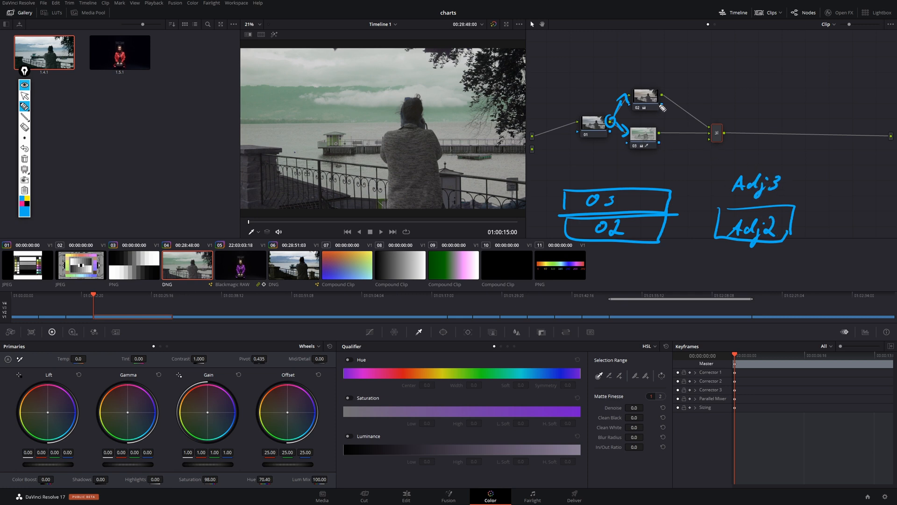
Circle node 02 and mark node 03 in blue, add a plus sign and dots below them, and return to cursor mode.
mouse_move(656, 96)
left_mouse_down()
mouse_move(653, 111)
mouse_move(652, 86)
left_mouse_up()
left_click_drag(645, 132, 642, 166)
left_click_drag(638, 162, 646, 162)
left_click(639, 176)
left_click(639, 180)
left_click(640, 184)
left_click(24, 96)
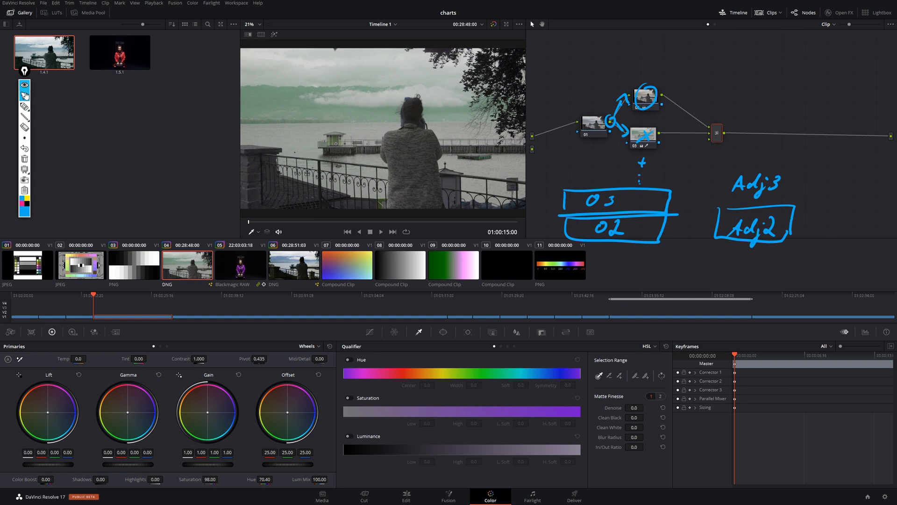
Show node 03's qualifier matte in black-and-white highlight and outline its white area in blue over the viewer.
left_click(647, 136)
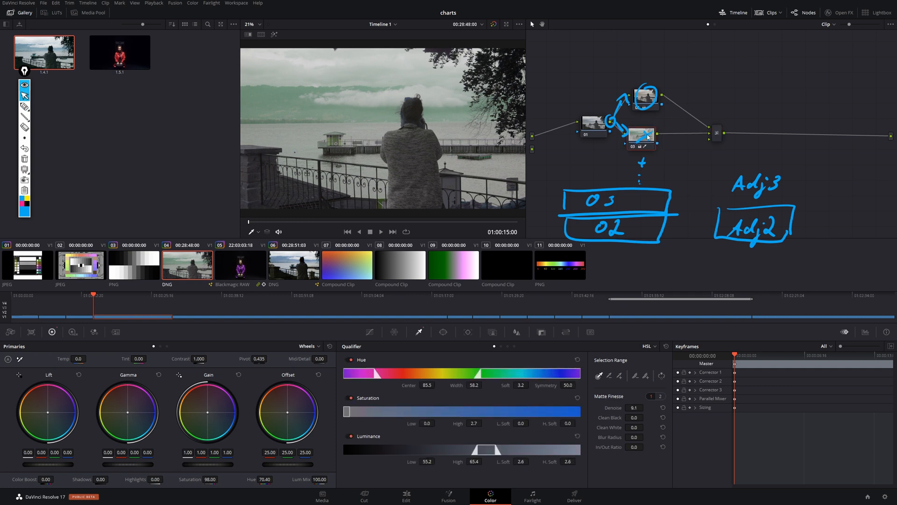
left_click(274, 35)
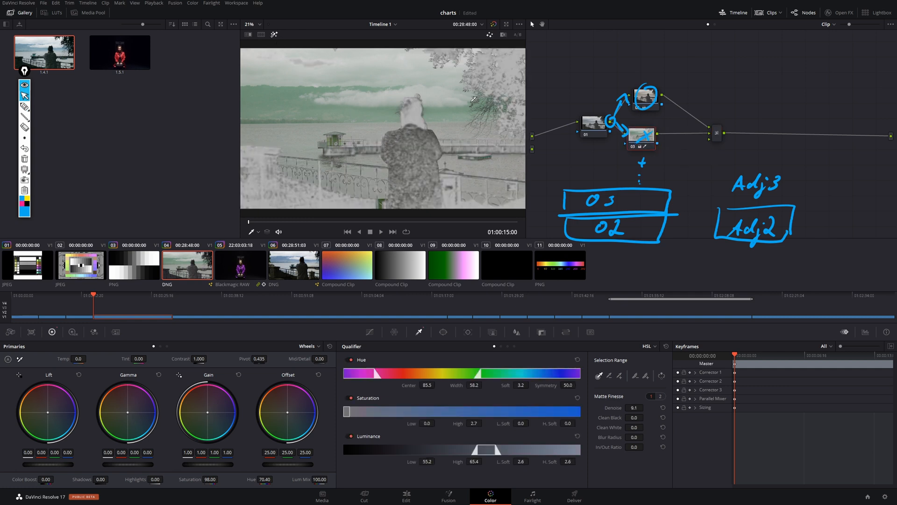
left_click(503, 35)
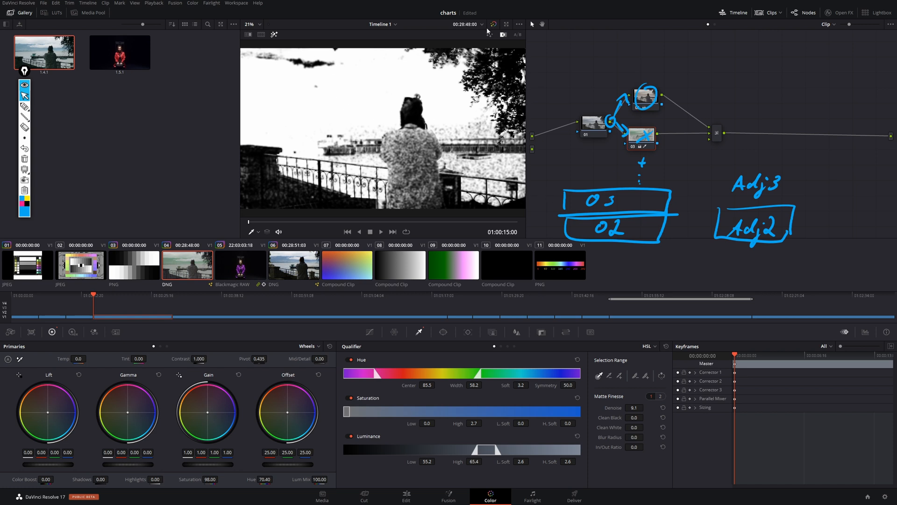
left_click(25, 106)
mouse_move(231, 47)
left_mouse_down()
mouse_move(413, 43)
mouse_move(515, 115)
mouse_move(521, 203)
mouse_move(456, 197)
mouse_move(441, 148)
mouse_move(450, 196)
mouse_move(445, 208)
mouse_move(415, 211)
mouse_move(385, 212)
mouse_move(278, 169)
mouse_move(278, 152)
mouse_move(246, 151)
mouse_move(235, 131)
mouse_move(236, 52)
left_mouse_up()
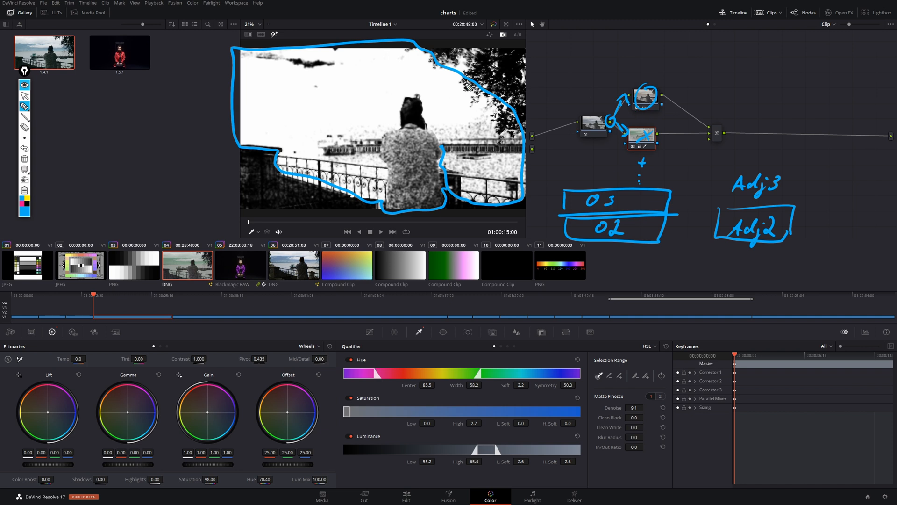
Compare the black-and-white mattes of nodes 02 and 03, and turn off the highlight view.
left_click(24, 96)
left_click(647, 102)
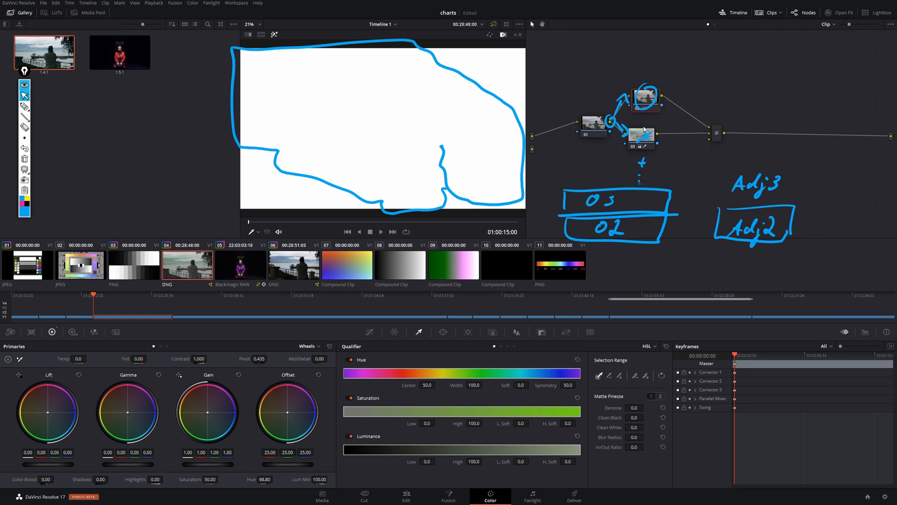
left_click(639, 141)
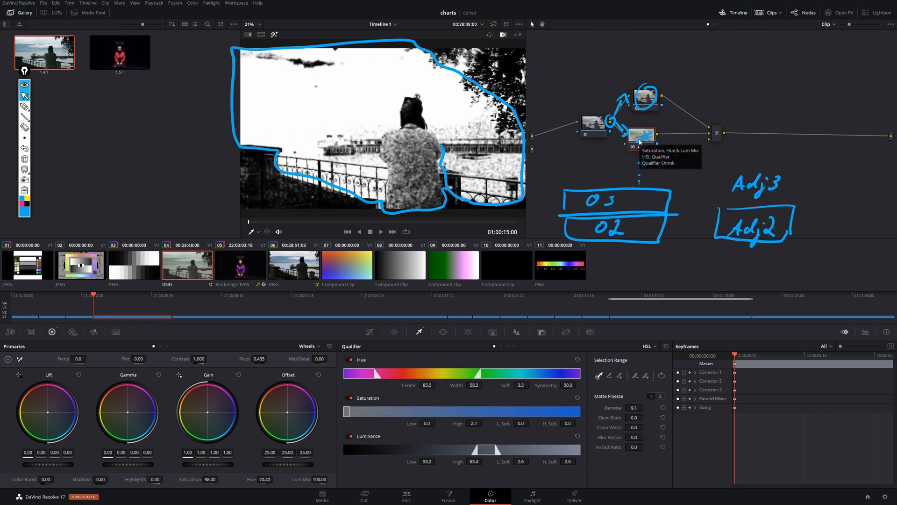
left_click(274, 35)
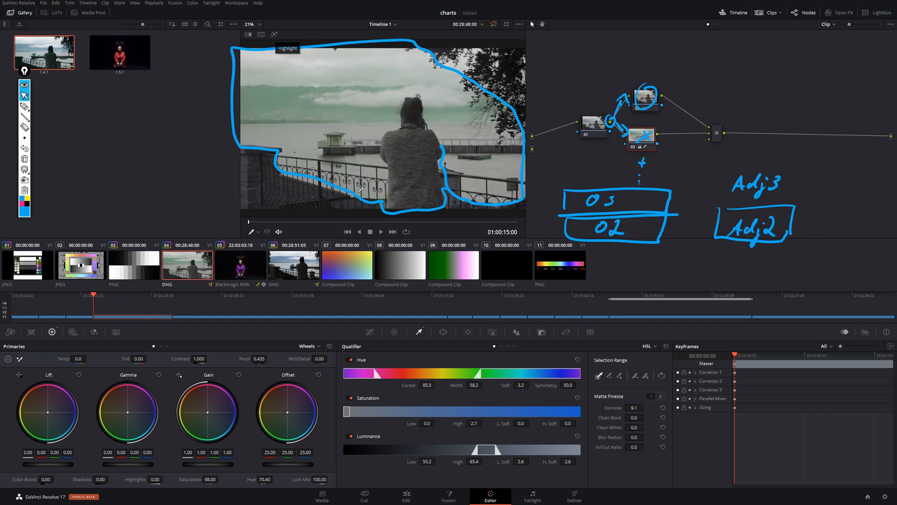
Hatch the image areas outside the blue outline in pink and cross out node 02 in the same colour.
left_click_drag(244, 163, 263, 150)
left_click_drag(245, 177, 276, 161)
left_click_drag(247, 189, 282, 173)
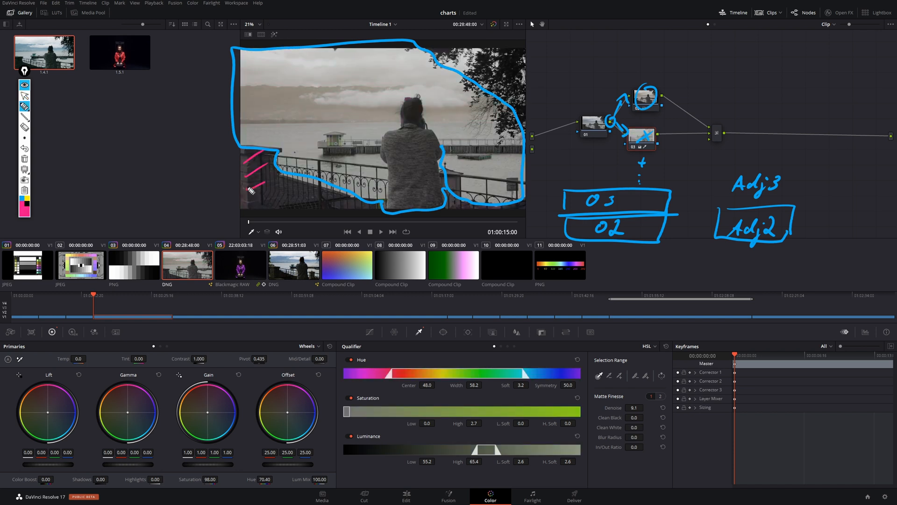
left_click_drag(260, 205, 294, 186)
left_click_drag(278, 205, 356, 198)
mouse_move(448, 216)
left_mouse_down()
mouse_move(463, 203)
mouse_move(511, 205)
left_mouse_up()
left_click_drag(454, 51, 486, 45)
mouse_move(467, 63)
left_mouse_down()
mouse_move(487, 51)
mouse_move(520, 60)
left_mouse_up()
left_click_drag(498, 79, 517, 73)
left_click_drag(506, 93, 539, 87)
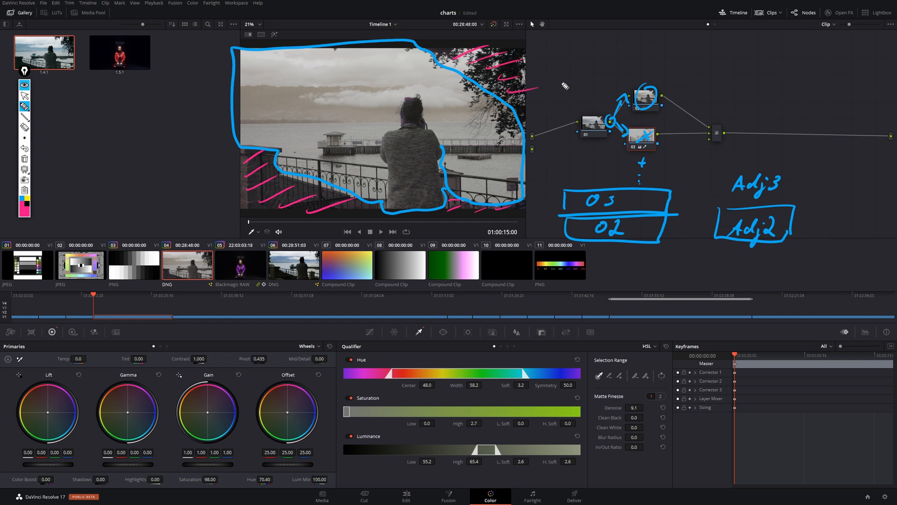
mouse_move(639, 94)
left_mouse_down()
mouse_move(658, 103)
mouse_move(669, 87)
left_mouse_up()
Hatch the image area inside the blue outline in yellow and circle node 03 in the same colour.
left_click(28, 198)
left_click_drag(243, 90, 282, 45)
mouse_move(280, 99)
left_mouse_down()
mouse_move(322, 94)
mouse_move(406, 57)
left_mouse_up()
left_click_drag(342, 111, 446, 92)
left_click_drag(369, 167, 496, 116)
left_click_drag(437, 162, 508, 138)
left_click_drag(470, 174, 519, 164)
left_click_drag(364, 179, 395, 159)
left_click_drag(330, 152, 368, 130)
mouse_move(639, 137)
left_mouse_down()
mouse_move(634, 143)
mouse_move(652, 134)
left_mouse_up()
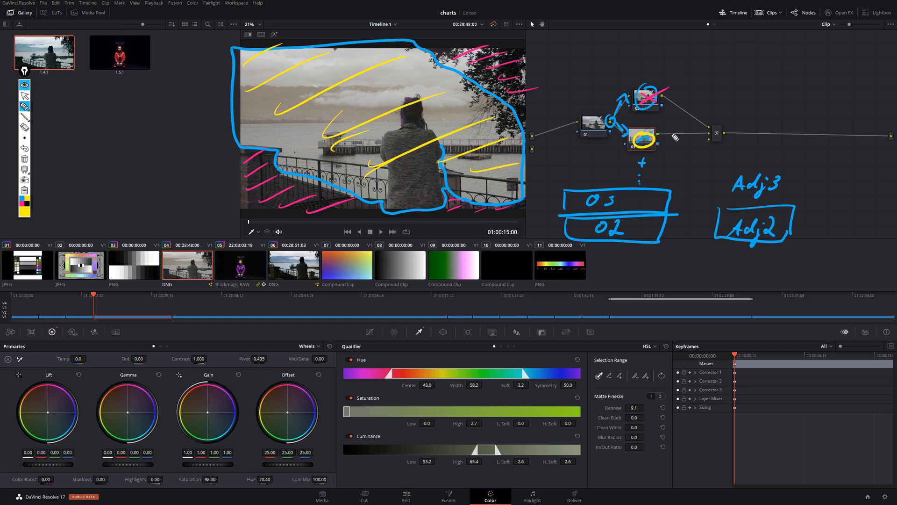
Review the composite modes available for the layer mixer node.
left_click(24, 96)
right_click(717, 134)
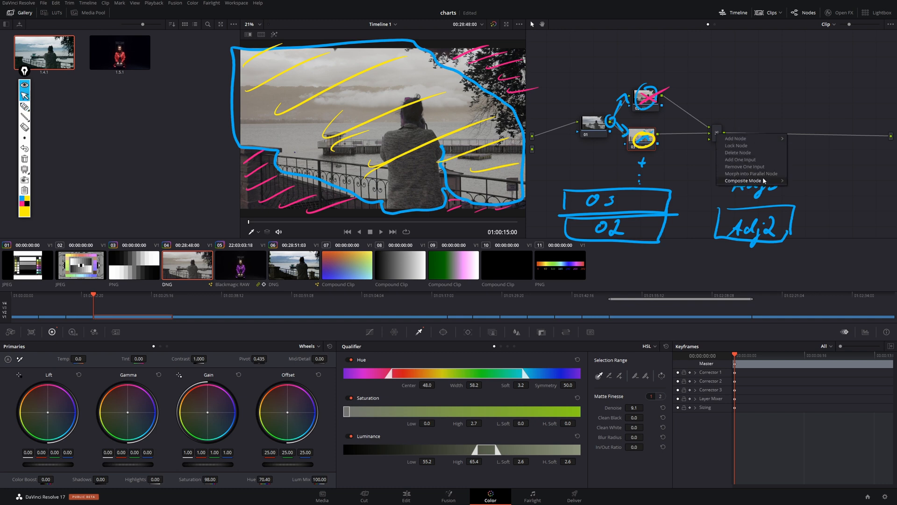
mouse_move(780, 183)
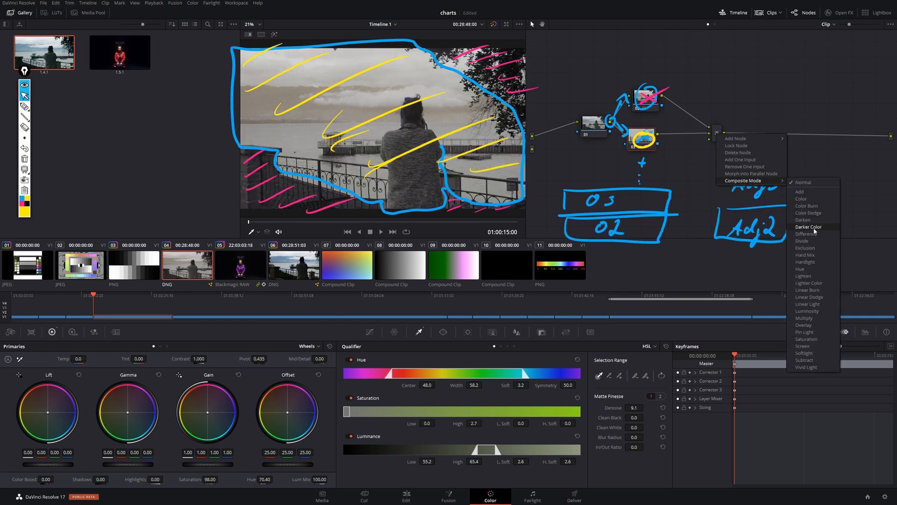
left_click(815, 274)
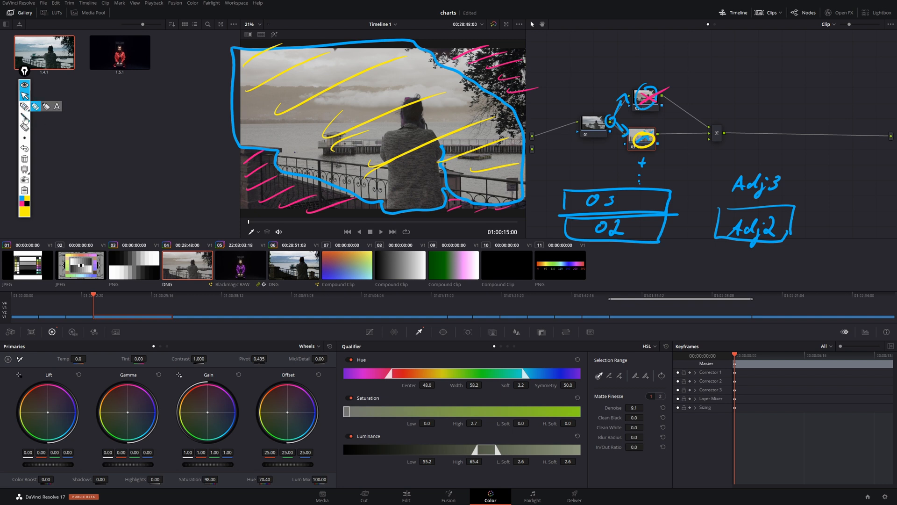
Clear all drawn annotations and reset all grades and nodes.
left_click(25, 158)
right_click(663, 168)
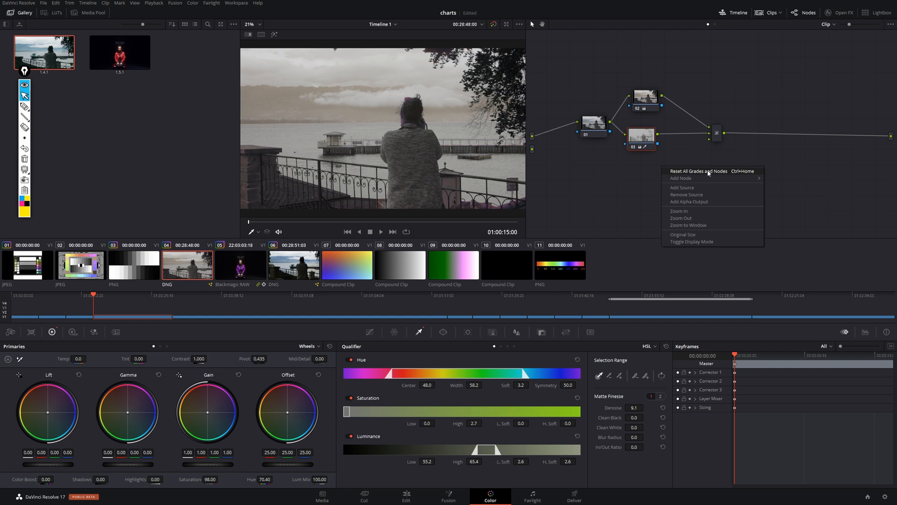
left_click(707, 172)
left_click_drag(592, 84, 596, 123)
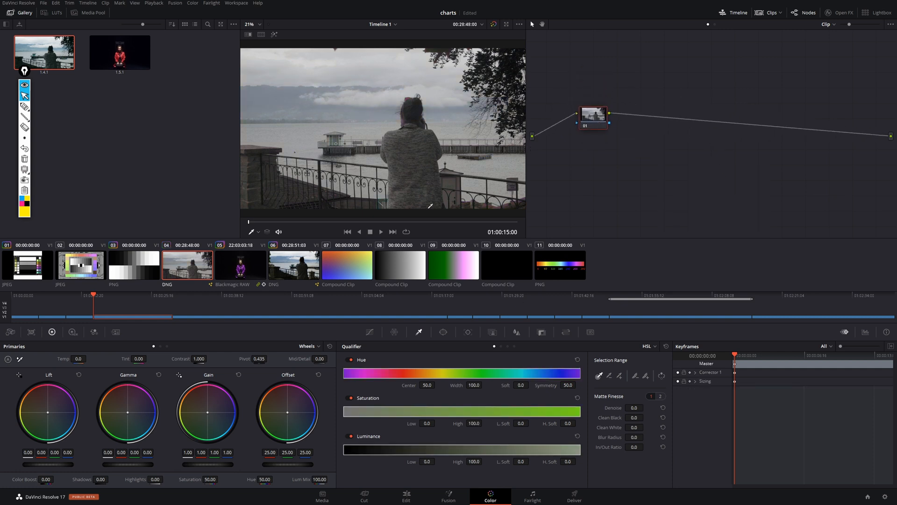
Sample the cloudy sky with node 01's qualifier and show its matte in the black-and-white highlight view.
left_click(314, 93)
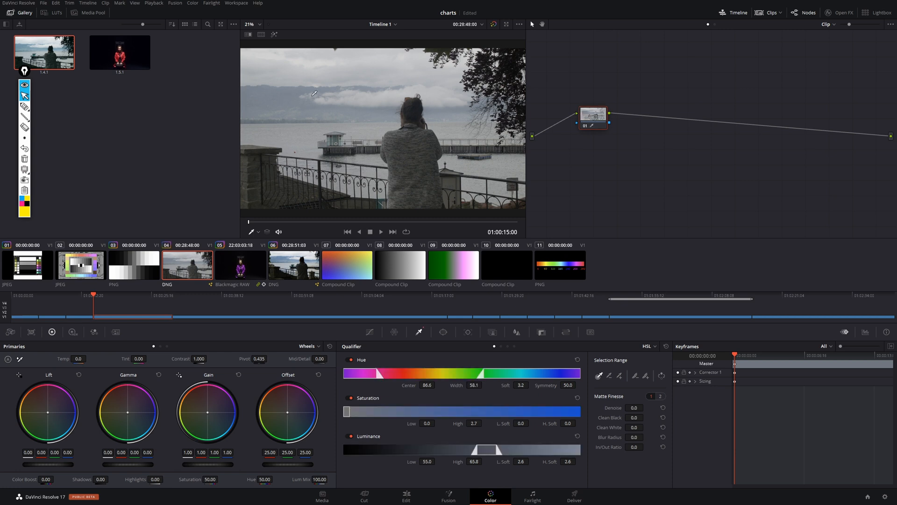
left_click(274, 36)
left_click_drag(281, 99, 294, 93)
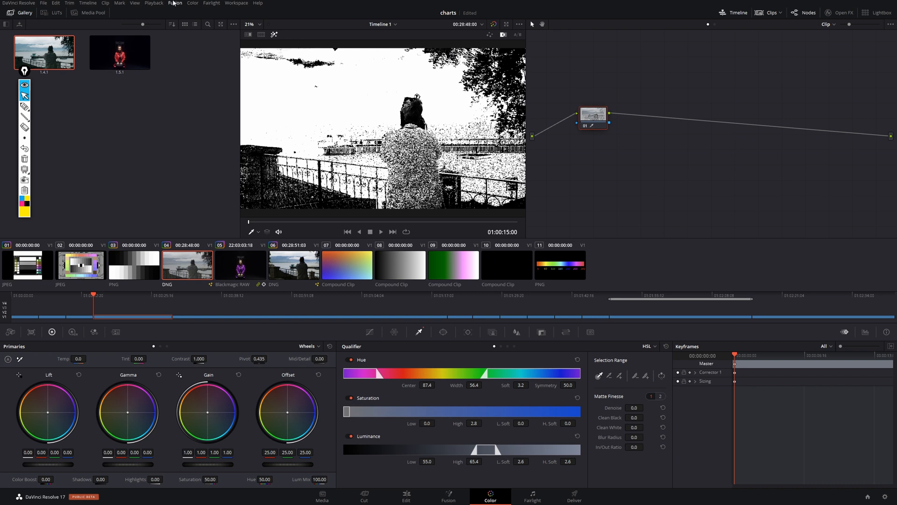
Add an outside node after node 01 and move it farther along to expose the key connection.
left_click(193, 3)
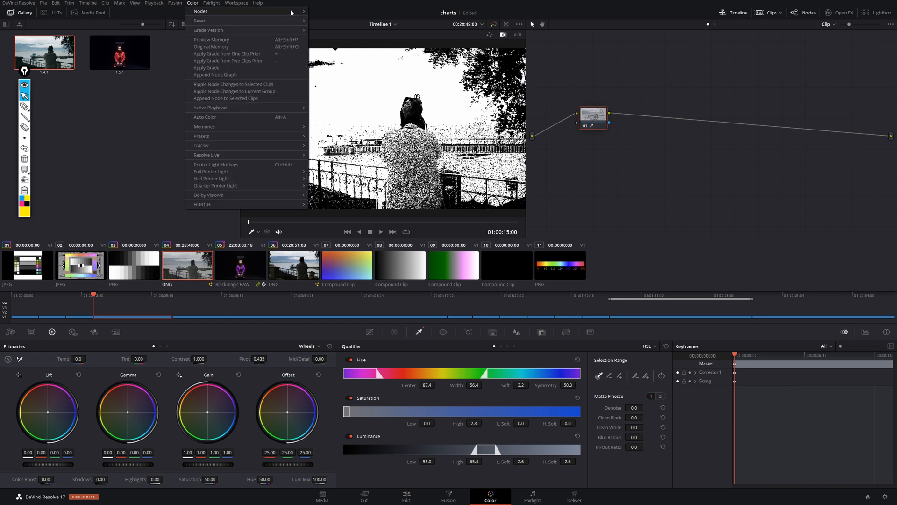
mouse_move(306, 12)
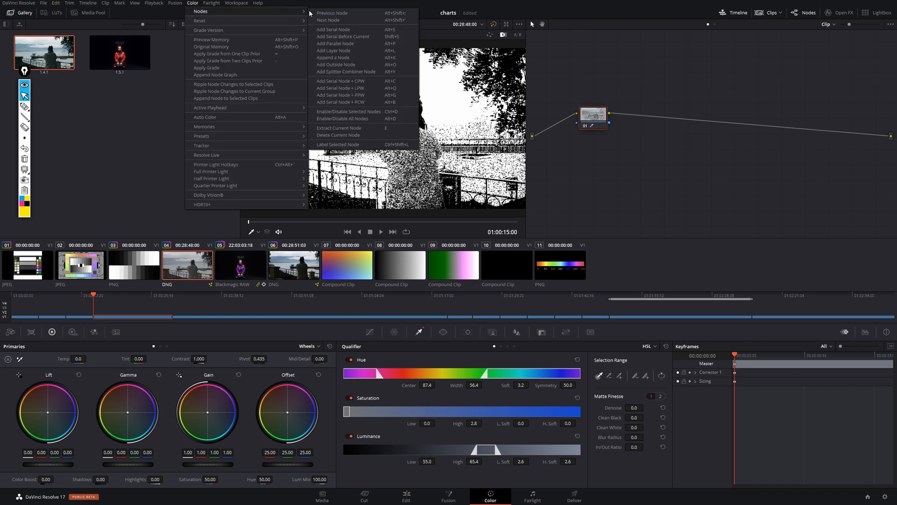
left_click(358, 64)
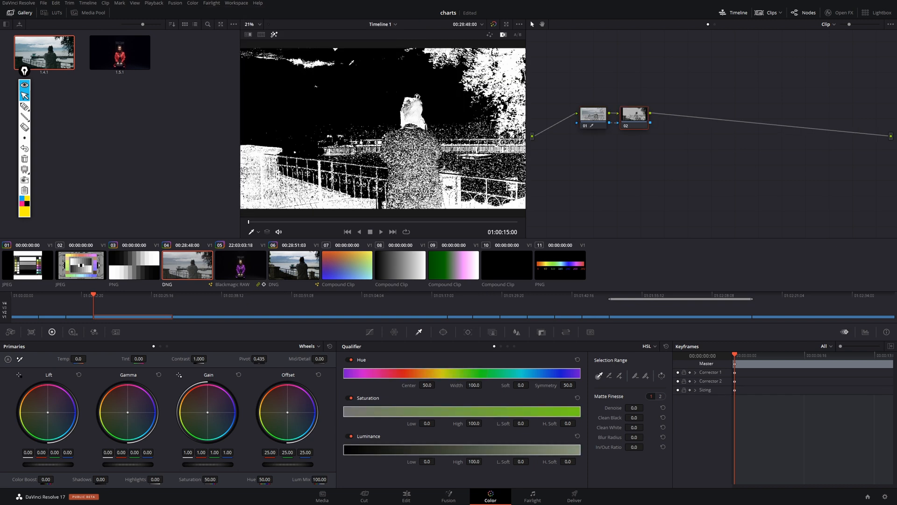
left_click_drag(633, 115, 691, 118)
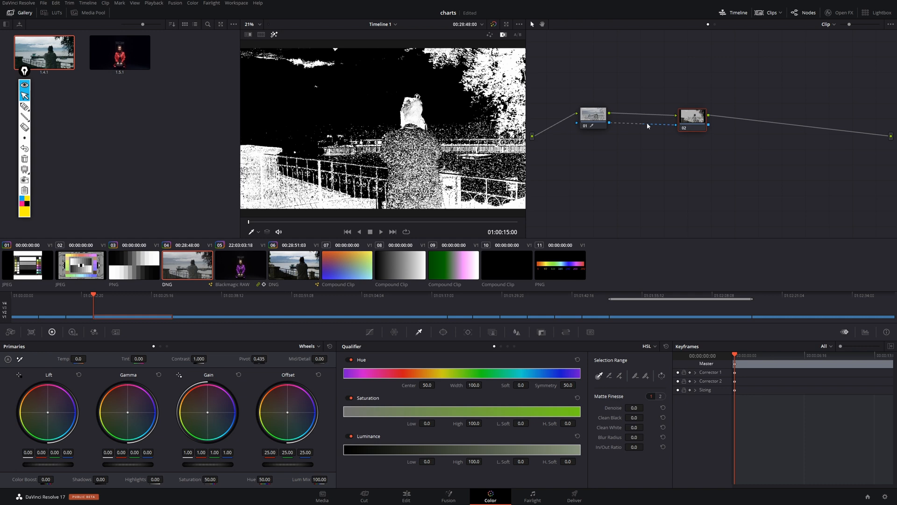
Outline the key connection between nodes 01 and 02 in yellow with an arrow, and compare the two nodes.
left_click(26, 107)
mouse_move(611, 122)
left_mouse_down()
mouse_move(638, 134)
mouse_move(688, 137)
mouse_move(682, 124)
mouse_move(610, 115)
mouse_move(610, 127)
mouse_move(666, 128)
mouse_move(655, 127)
mouse_move(681, 131)
left_mouse_up()
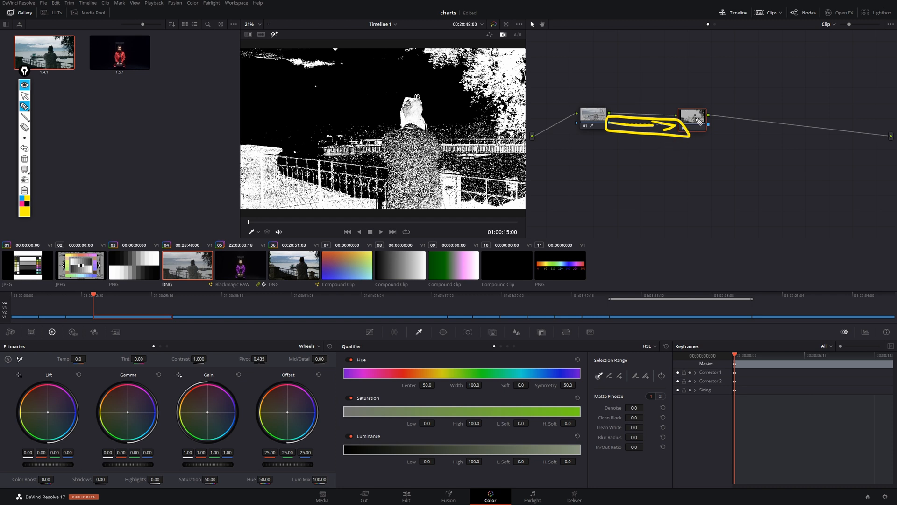
left_click(26, 96)
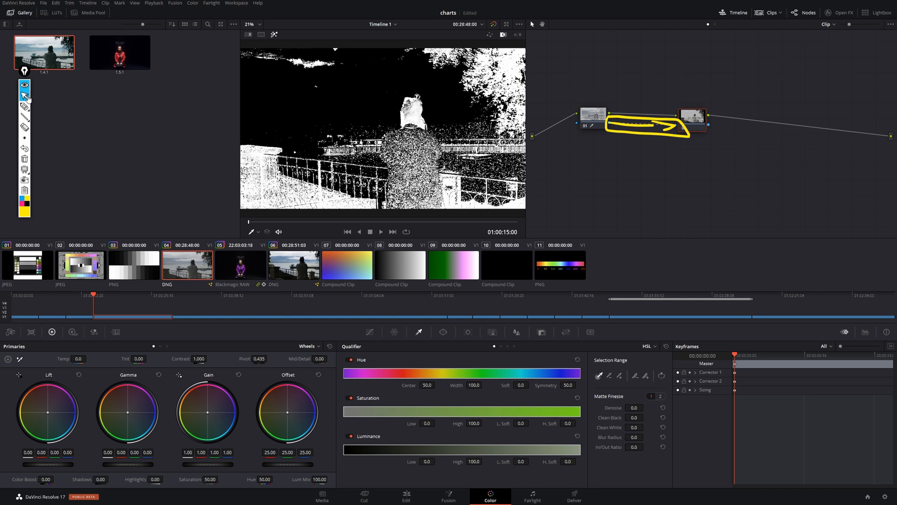
left_click(594, 115)
left_click(696, 116)
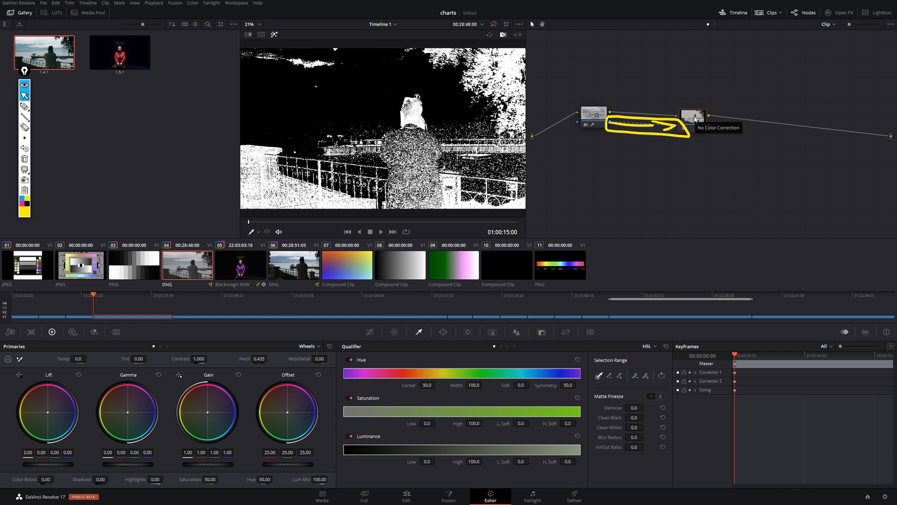
Cross out node 01 in yellow and mark node 02 in the same colour.
left_click(25, 106)
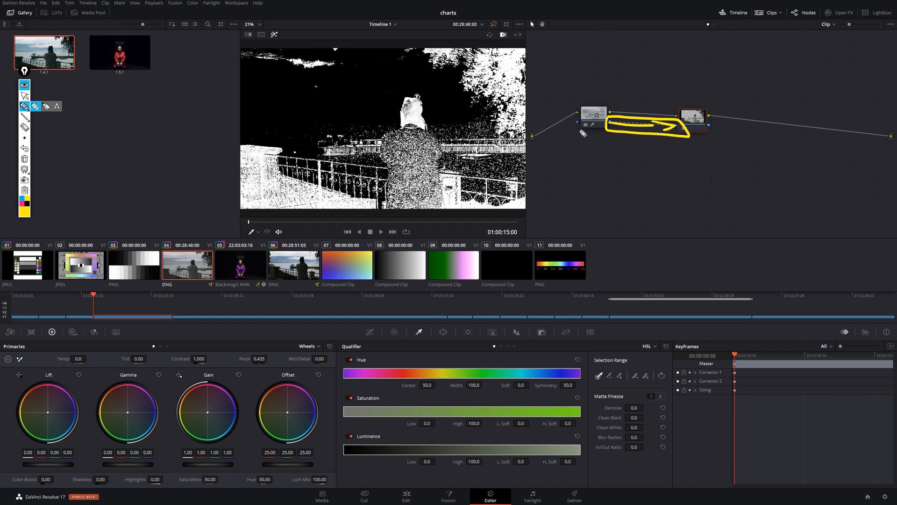
mouse_move(586, 103)
left_mouse_down()
mouse_move(589, 123)
mouse_move(600, 122)
left_mouse_up()
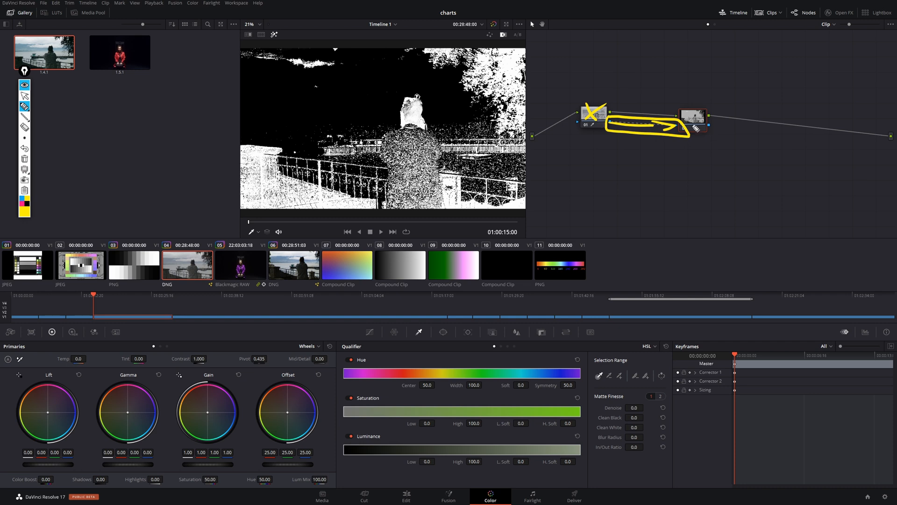
left_click_drag(699, 114, 700, 117)
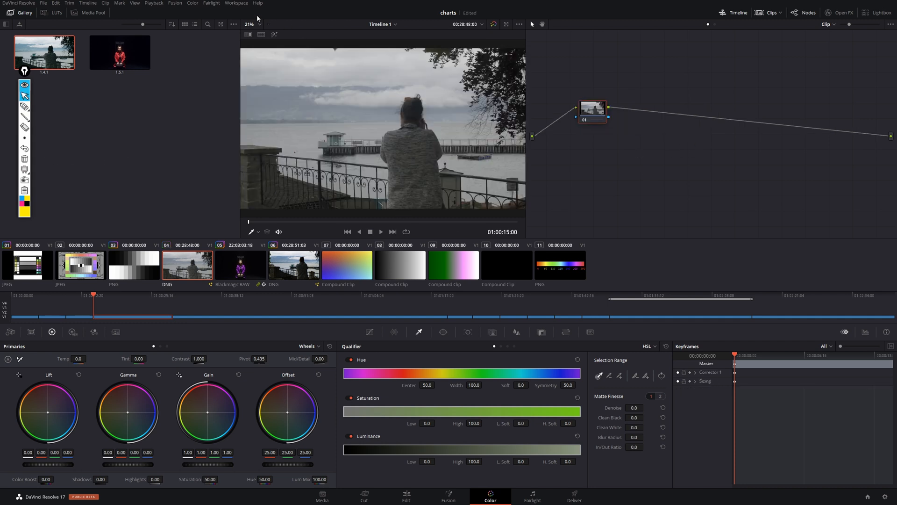
Add a splitter combiner structure after node 01.
left_click(195, 4)
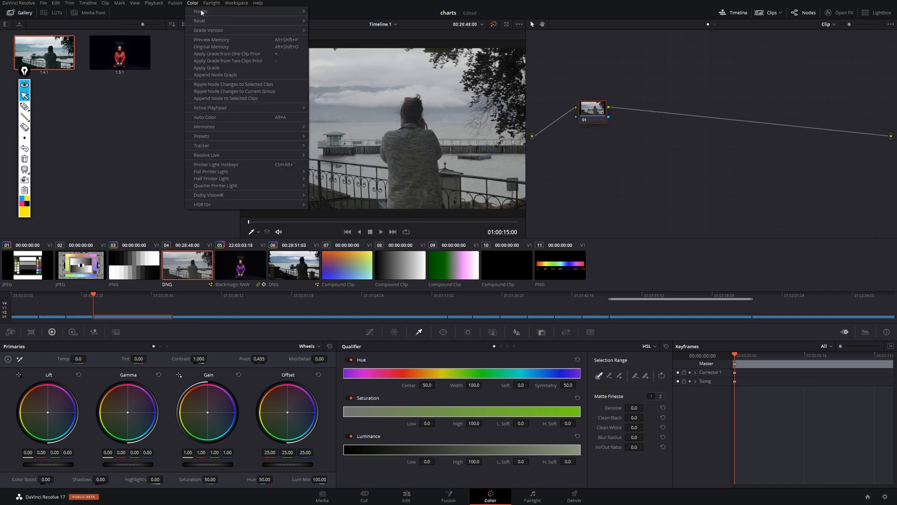
mouse_move(204, 12)
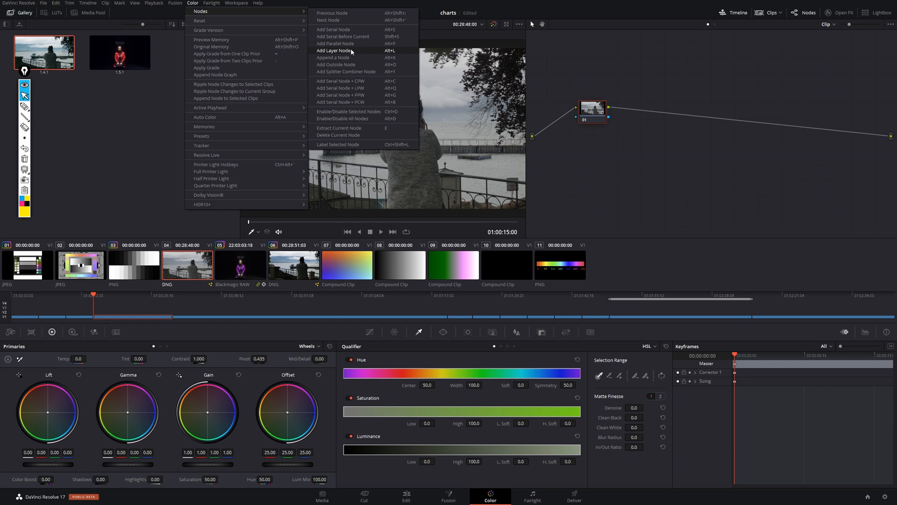
left_click(357, 73)
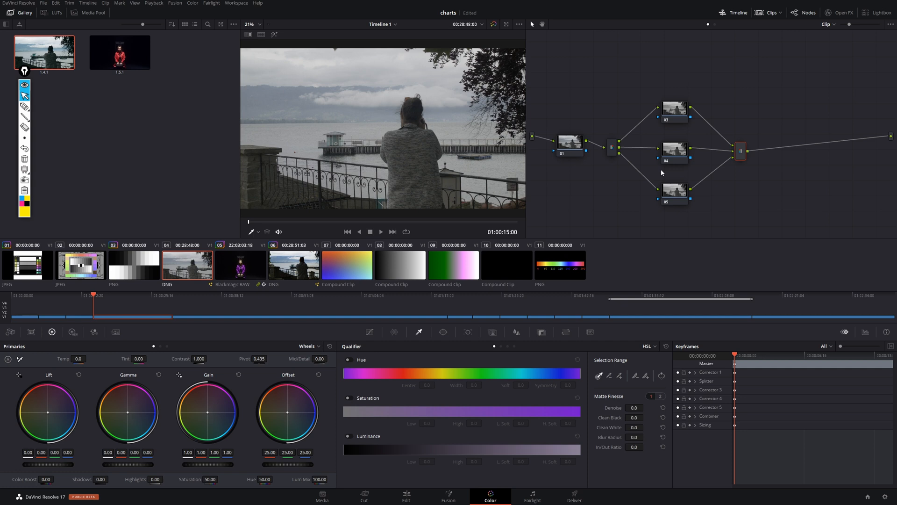
Examine node 01, the splitter and channel nodes 03, 04 and 05 one after another.
left_click(570, 142)
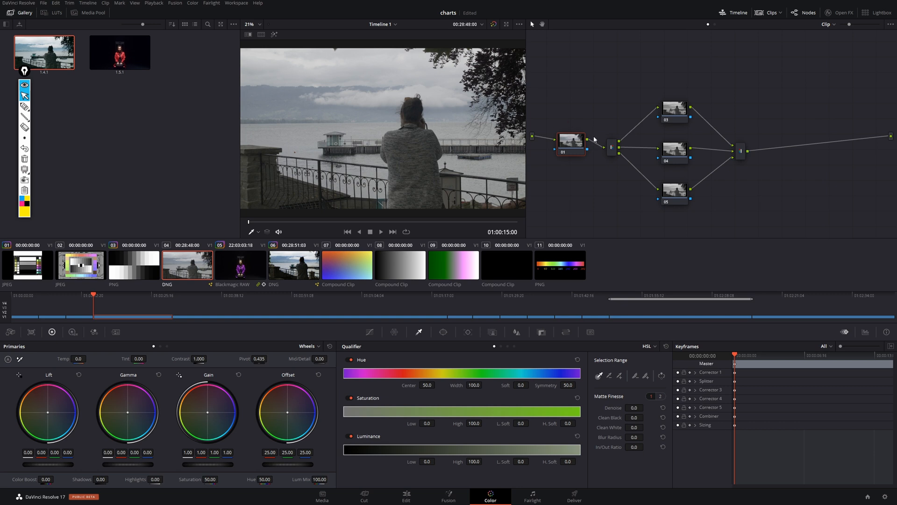
left_click(614, 148)
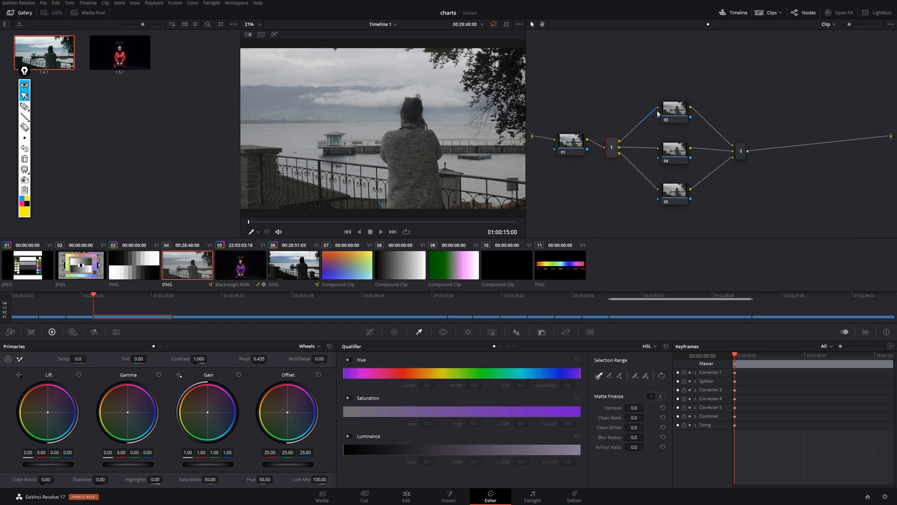
left_click(681, 114)
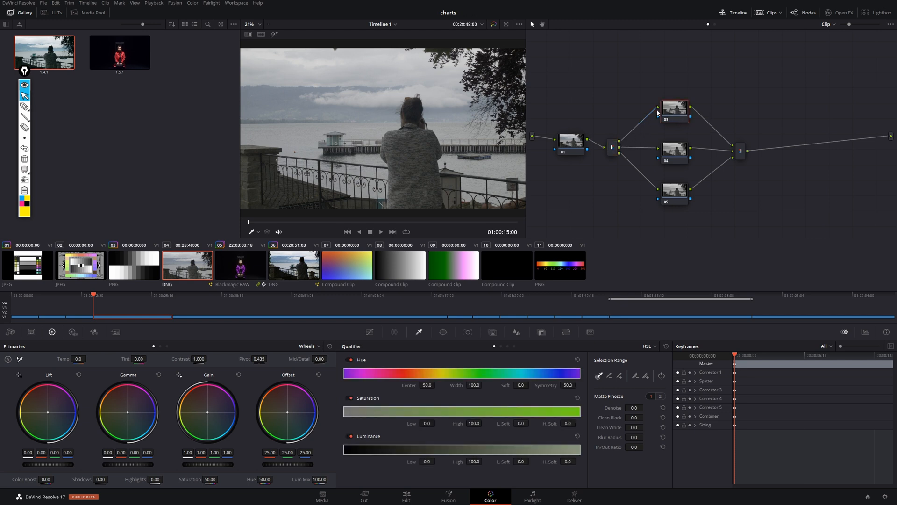
left_click(673, 161)
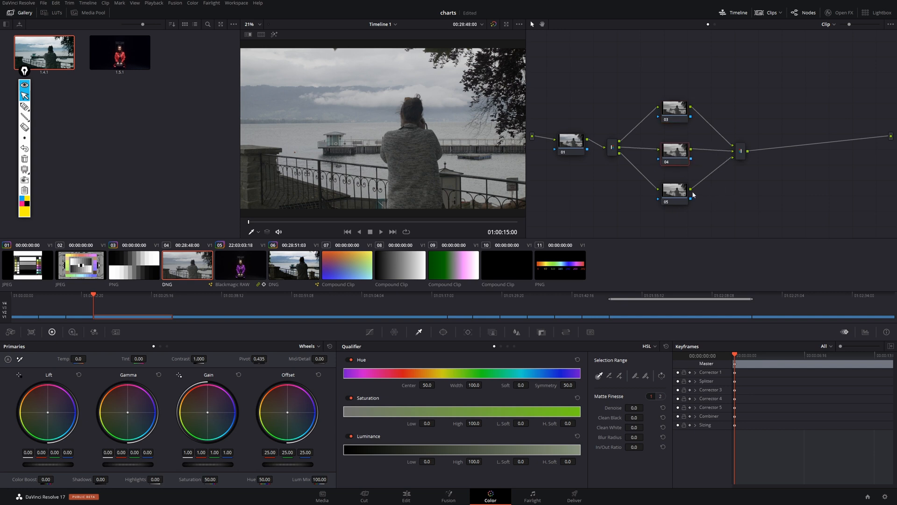
left_click(674, 194)
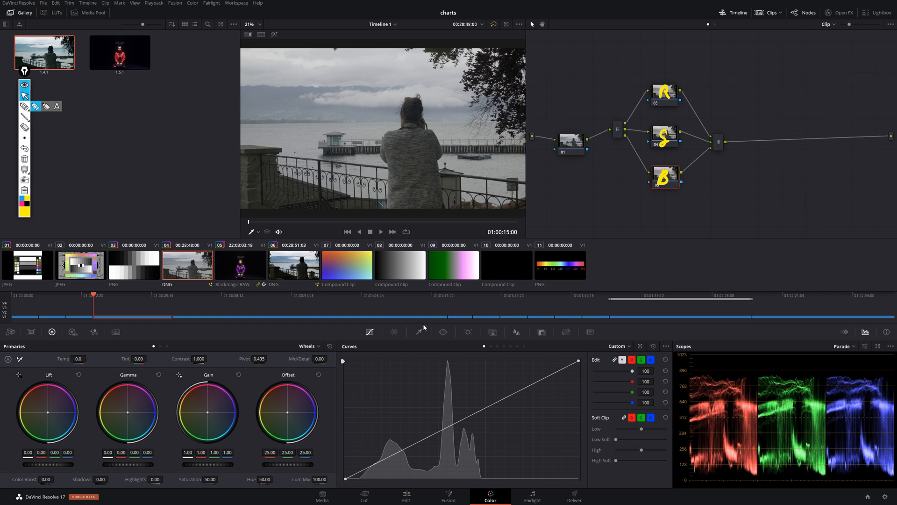
Set the input sizing Pan to 0.500 on node 05 and 4.500 on node 03, and save the project.
left_click(565, 331)
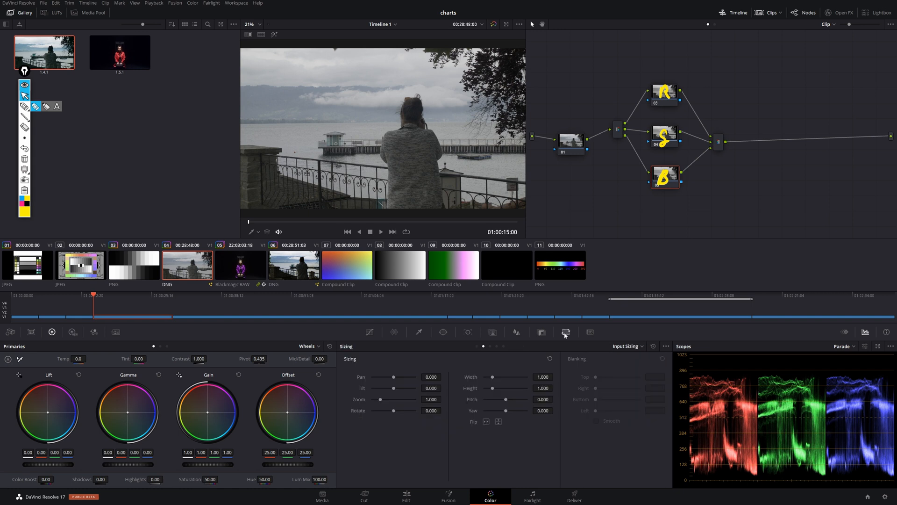
left_click_drag(431, 376, 441, 369)
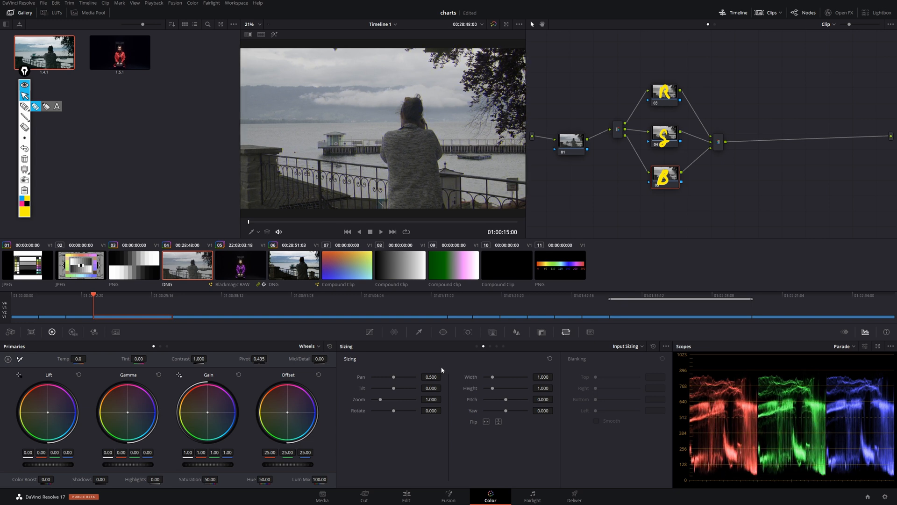
left_click(668, 106)
left_click_drag(433, 377, 432, 373)
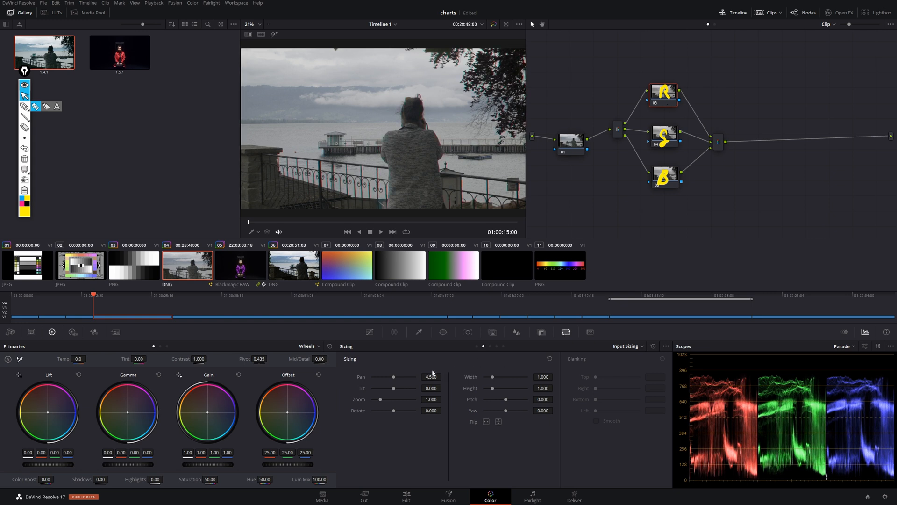
key("ctrl+s")
Trace the right edge of the person's head and shoulder in yellow, and undo the stroke.
left_click(24, 106)
left_click_drag(420, 99, 455, 151)
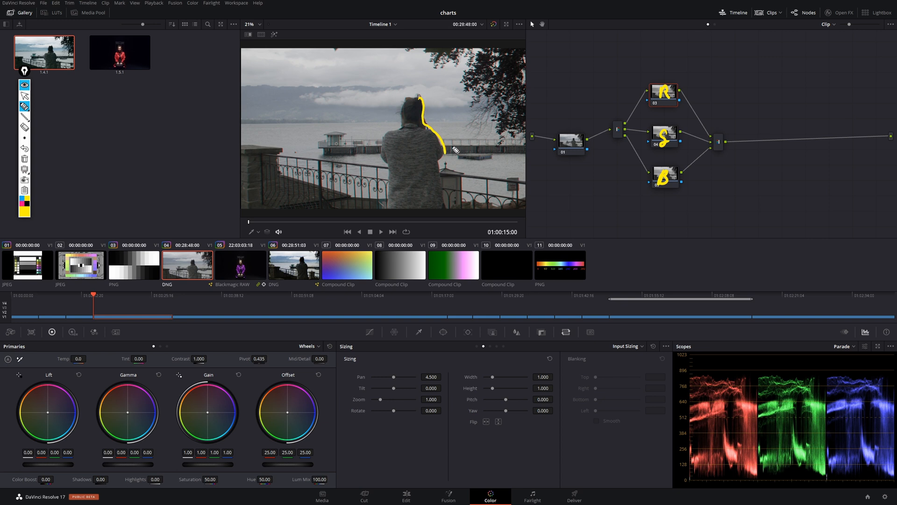
key("ctrl+z")
Circle the blue channel's highlights in the parade scope and draw yellow arrows from node 03's output to the inputs of nodes 04 and 05.
mouse_move(868, 374)
left_mouse_down()
mouse_move(835, 381)
mouse_move(887, 388)
mouse_move(864, 376)
left_mouse_up()
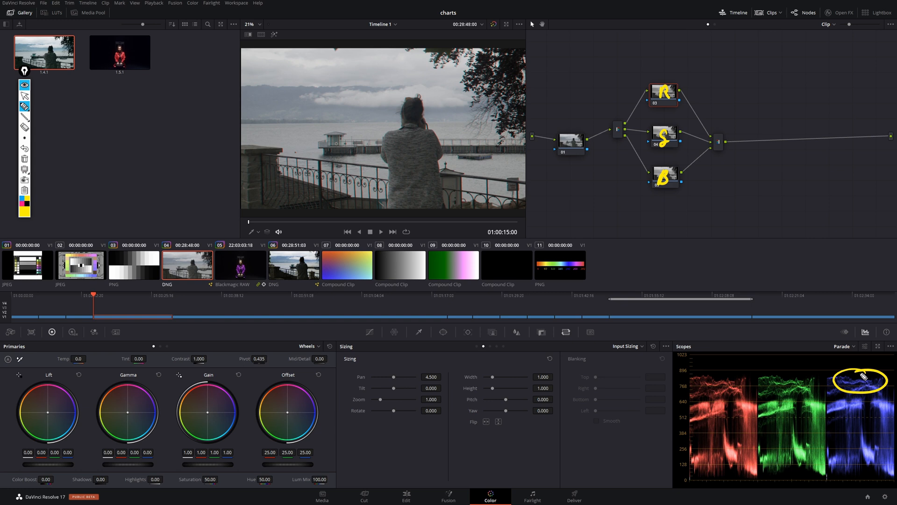
mouse_move(680, 90)
left_mouse_down()
mouse_move(651, 128)
mouse_move(658, 133)
left_mouse_up()
left_click_drag(679, 92, 649, 170)
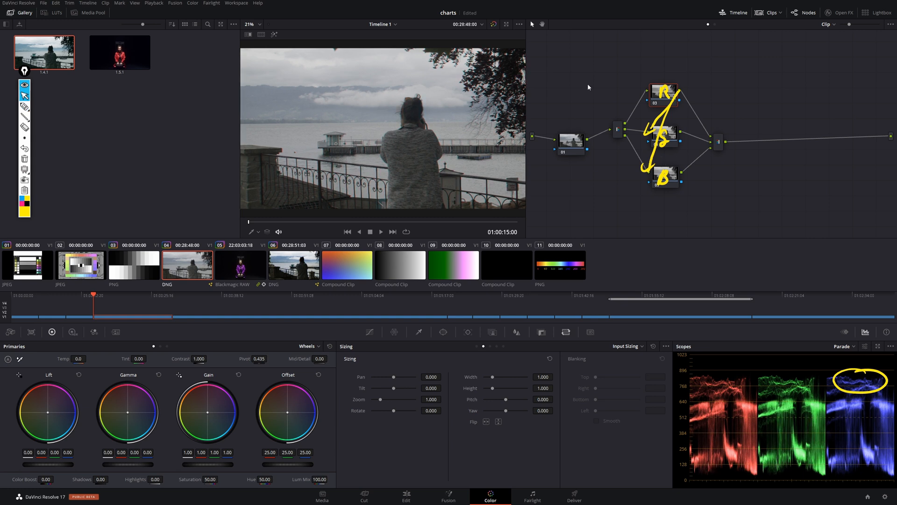
Erase the channel annotations and reset the splitter combiner graph to a single node.
left_click(27, 161)
mouse_move(27, 107)
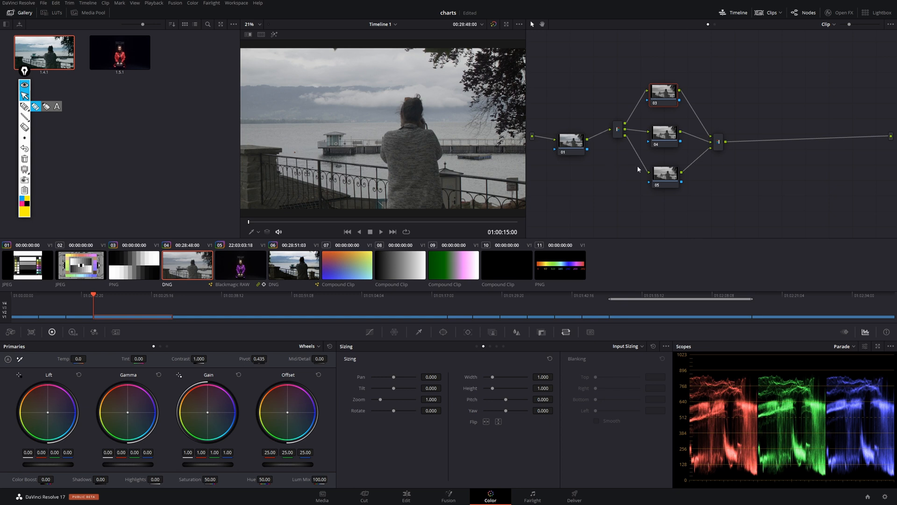
right_click(631, 180)
left_click(702, 185)
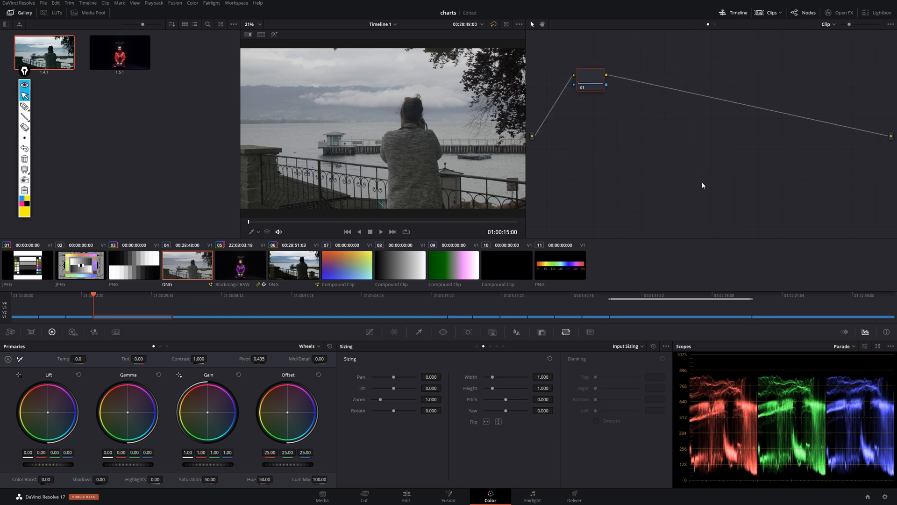
right_click(638, 142)
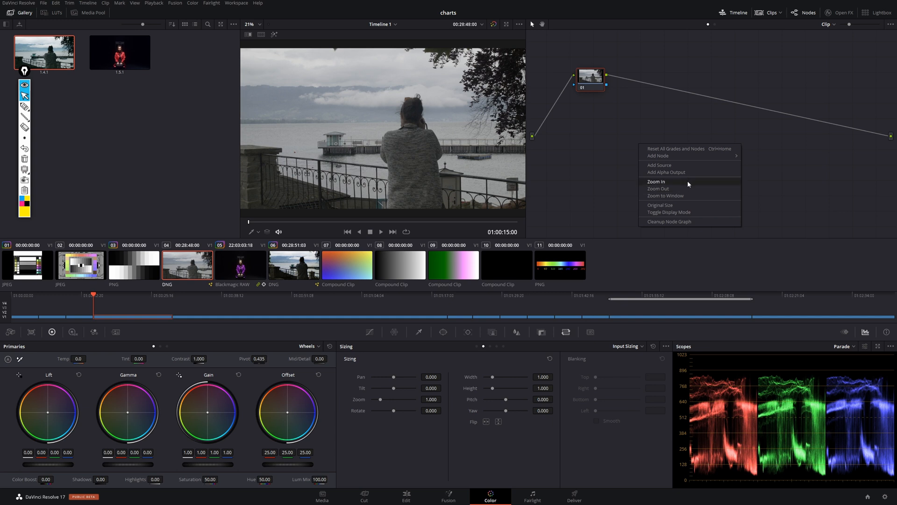
left_click(604, 176)
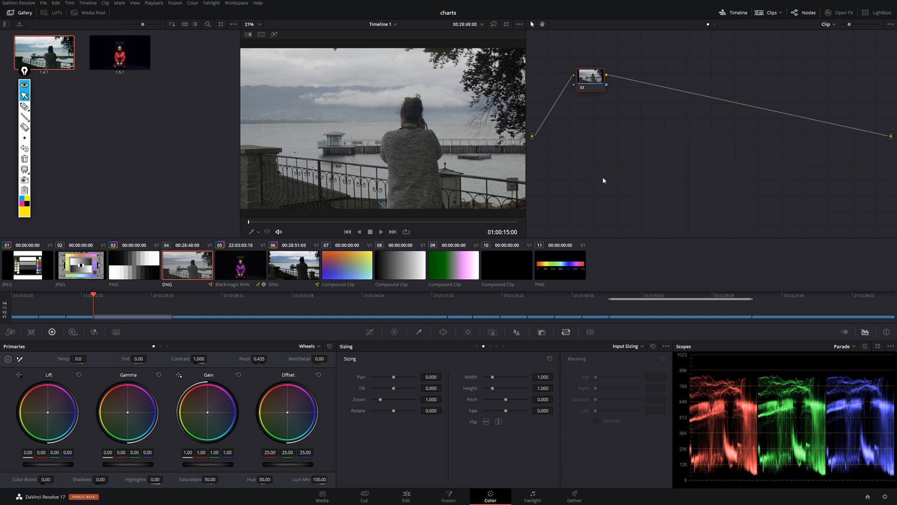
Undo the graph reset to restore the splitter combiner nodes, and clean up the node graph layout.
key("ctrl+z")
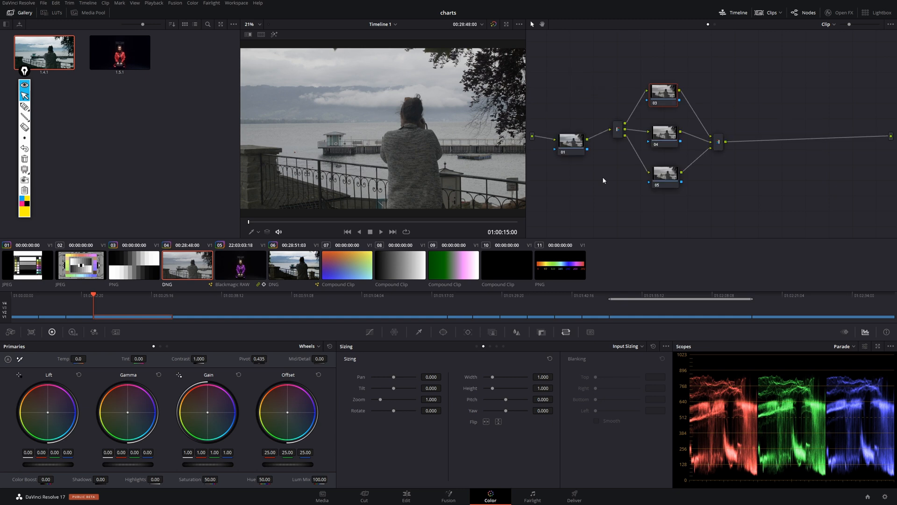
right_click(714, 180)
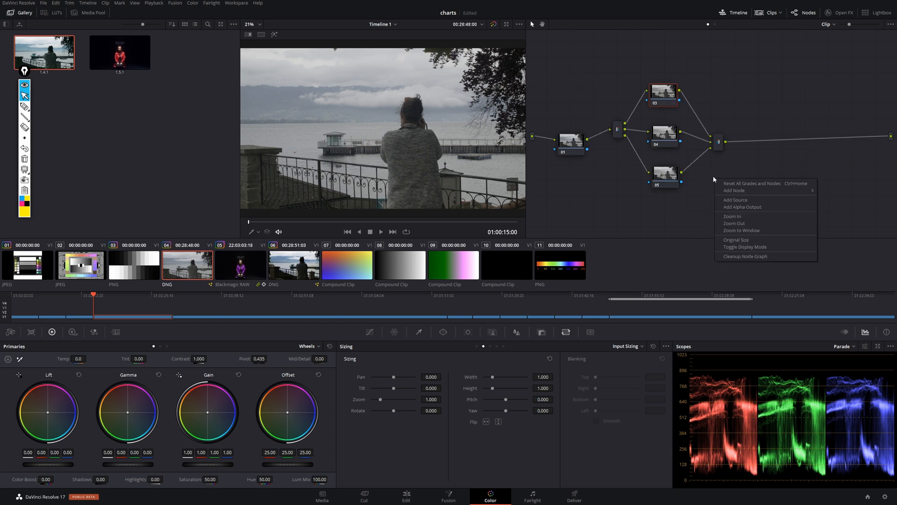
left_click(769, 258)
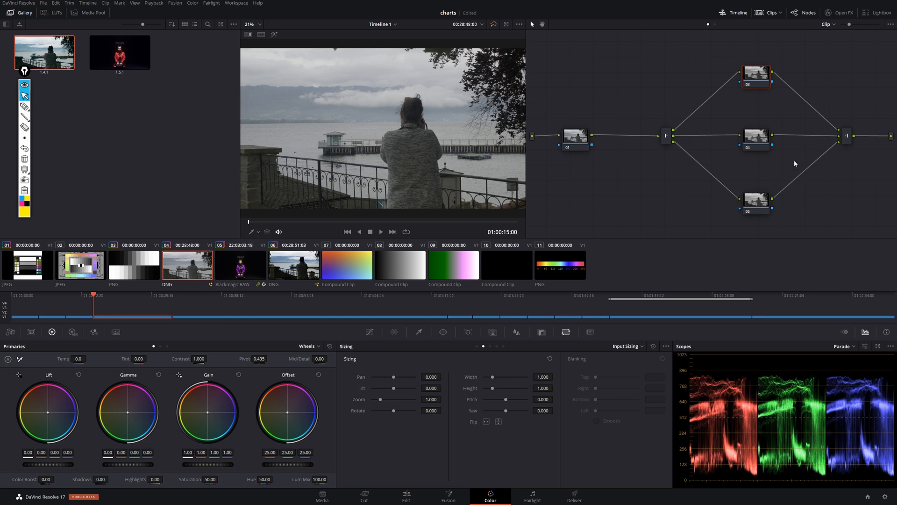
Reset all grades and nodes to a single node, and add a second source to the node graph.
right_click(655, 184)
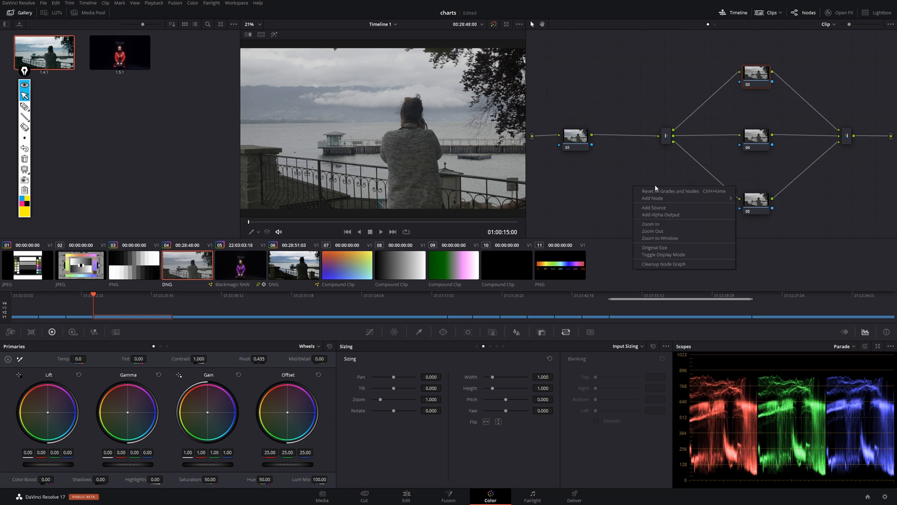
left_click(686, 191)
right_click(621, 138)
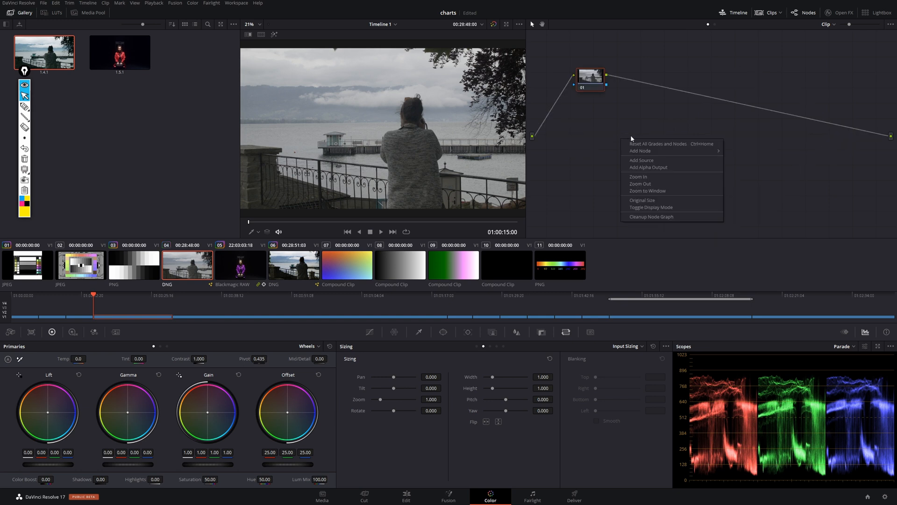
left_click(653, 161)
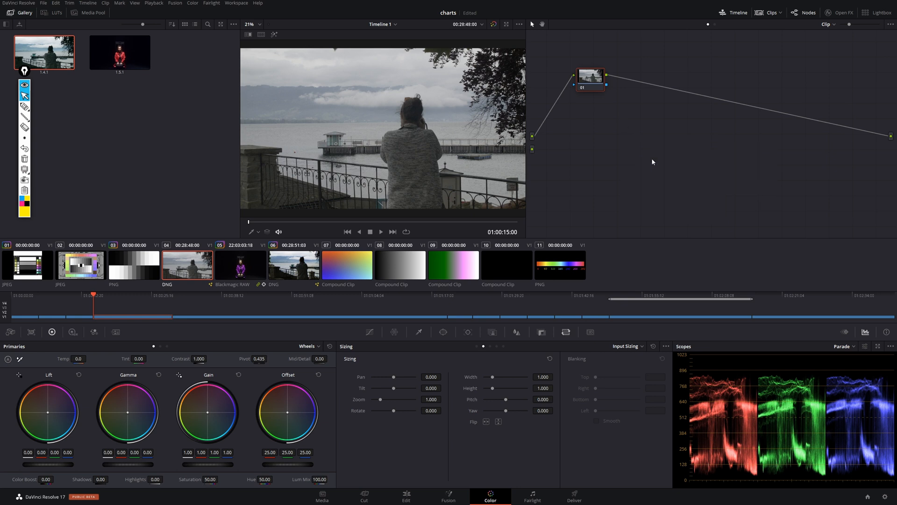
Remove the second source from the node graph and add it again.
right_click(542, 156)
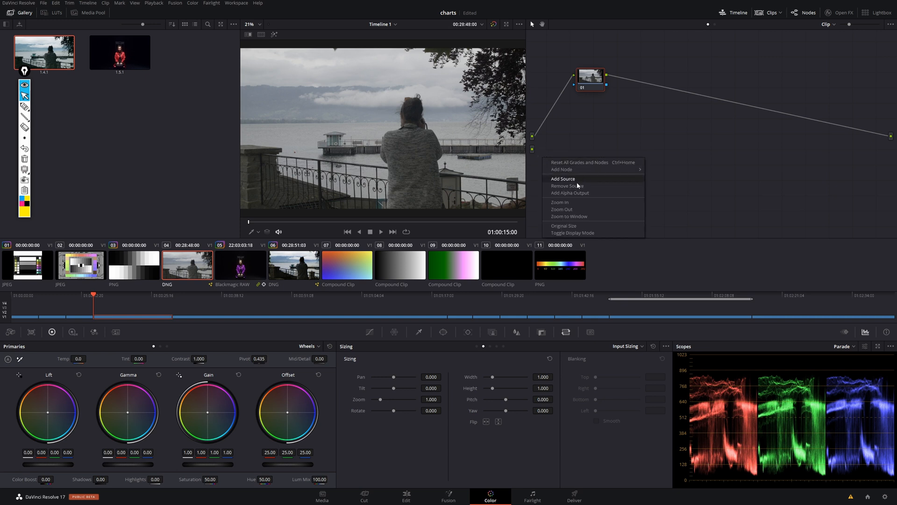
left_click(577, 186)
right_click(564, 164)
left_click(588, 187)
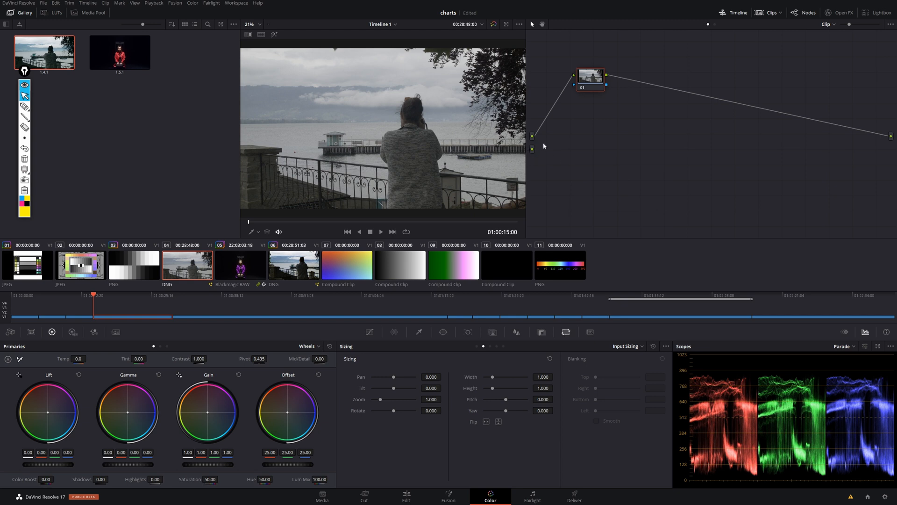
Make a small pen mark beside the source inputs of the node graph, and erase it.
left_click(24, 107)
left_click_drag(536, 144, 536, 142)
left_click(24, 95)
left_click(25, 159)
Inspect the MediaOut2 node on the Fusion page, nudging it slightly, and return to the Color page.
left_click(454, 497)
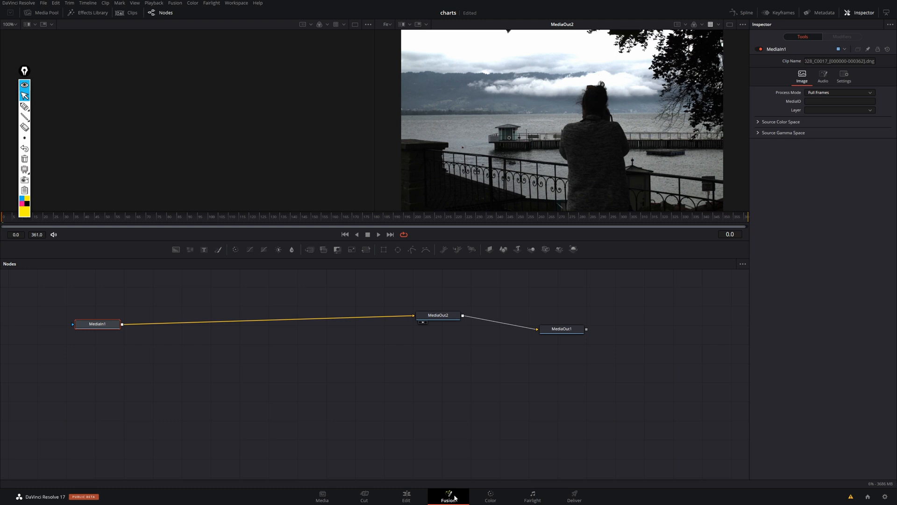
mouse_move(449, 318)
left_mouse_down()
mouse_move(448, 329)
mouse_move(460, 325)
left_mouse_up()
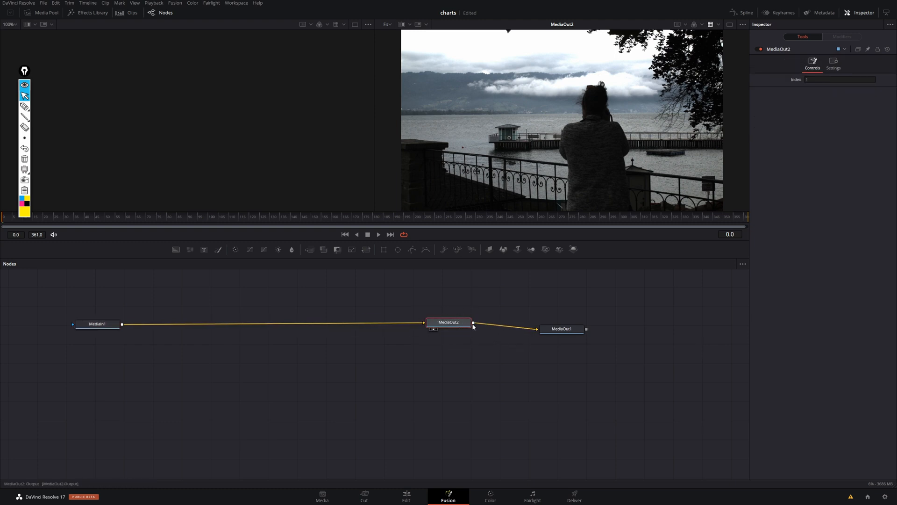
left_click(494, 498)
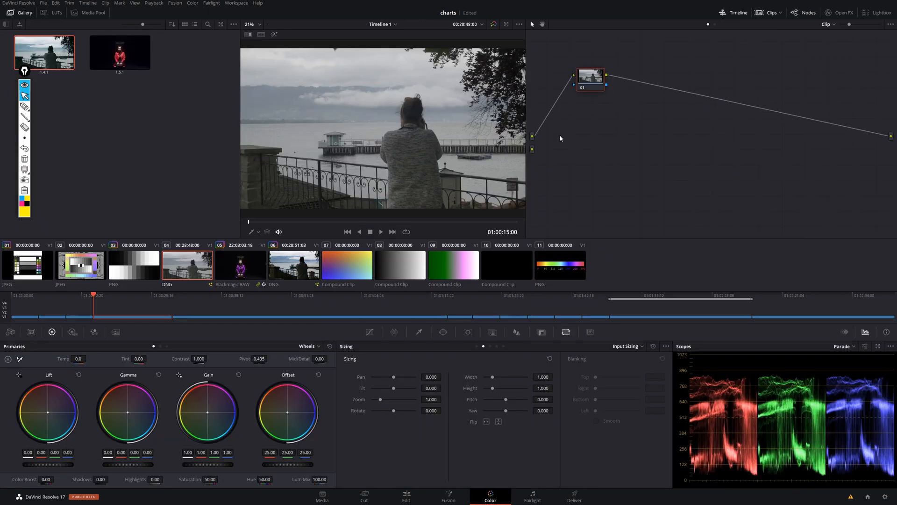
Add node 02 below node 01 and connect the second source to its RGB input.
right_click(581, 151)
mouse_move(669, 169)
left_click(717, 172)
left_click_drag(533, 149, 574, 157)
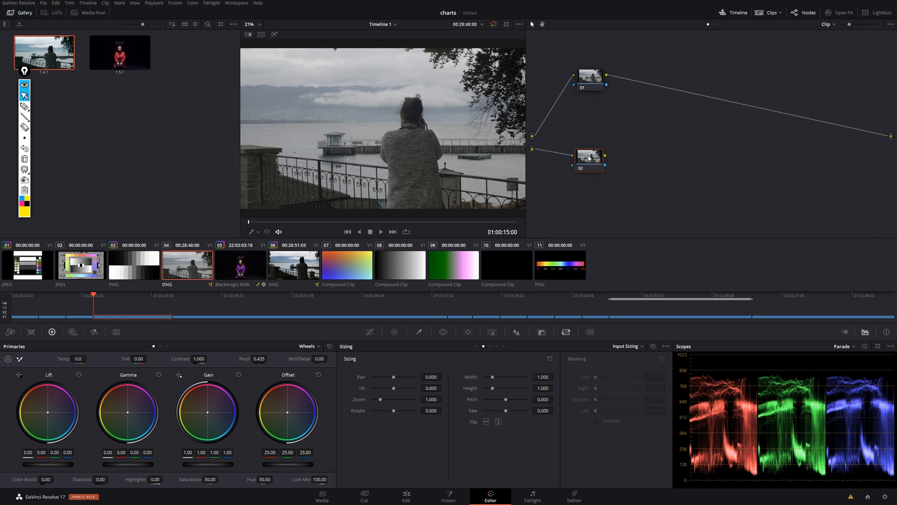
Connect node 02's RGB output to node 01's key input with highlight on, shift node 02 and select node 01.
left_click(275, 35)
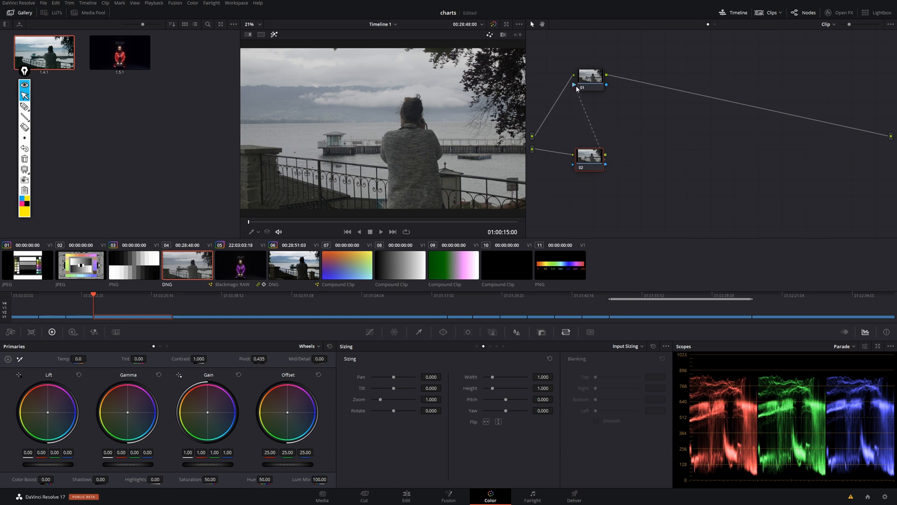
left_click_drag(576, 87, 574, 85)
left_click_drag(602, 150, 593, 155)
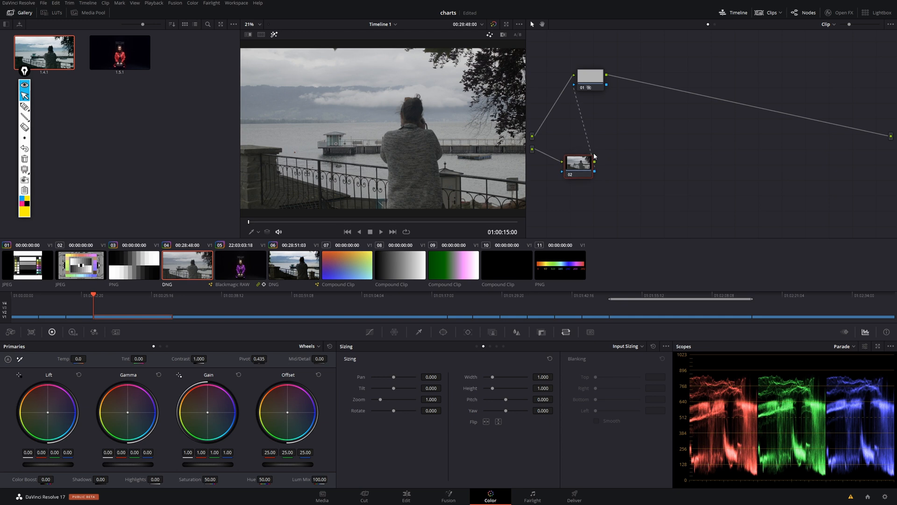
left_click(590, 76)
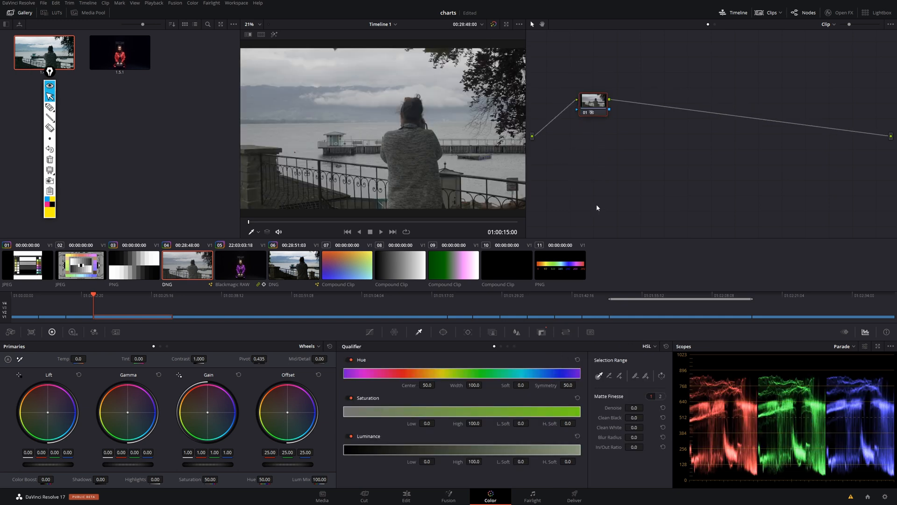
Add an alpha output and sample the sky with the qualifier on node 01, showing the selection as a black-and-white highlight.
right_click(621, 134)
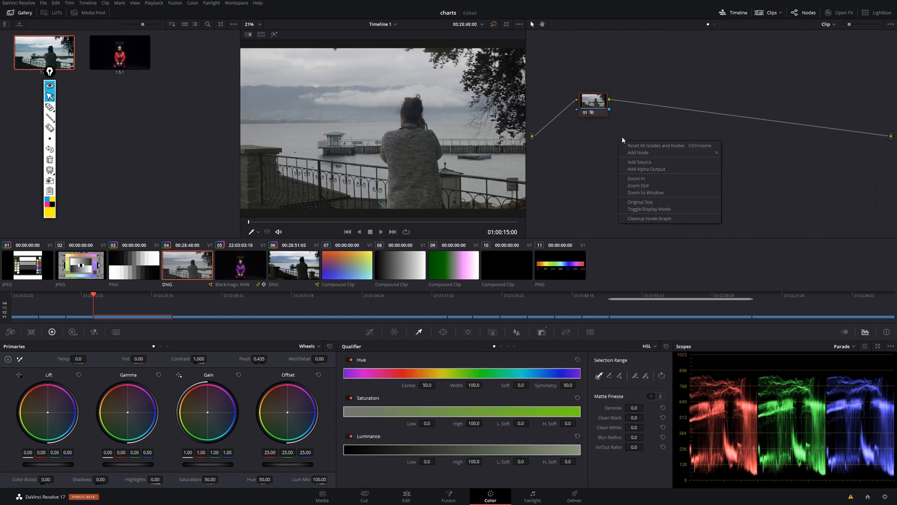
left_click(662, 171)
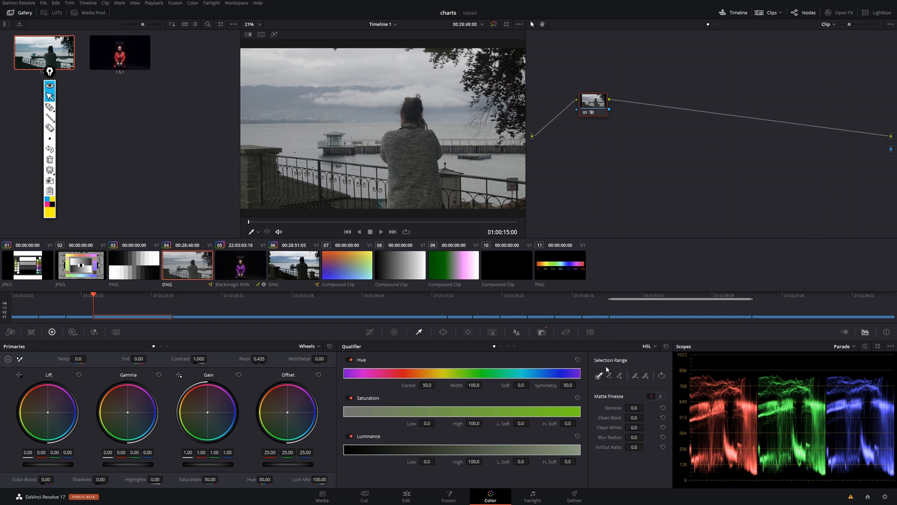
left_click(323, 178)
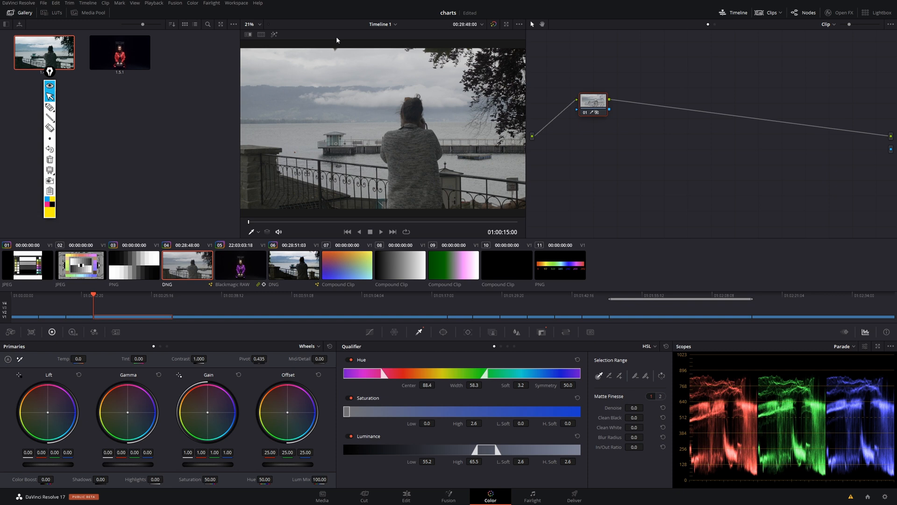
left_click(274, 35)
left_click(306, 103)
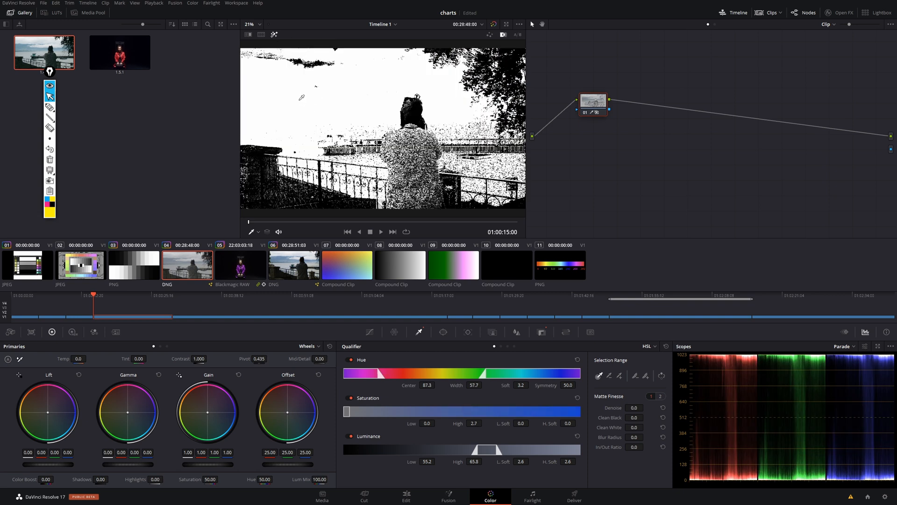
Set the matte's Denoise to 18.9, Clean Black to 63.5 and Clean White to 37.6, and connect node 01's key output to the alpha output.
left_click_drag(634, 407, 711, 395)
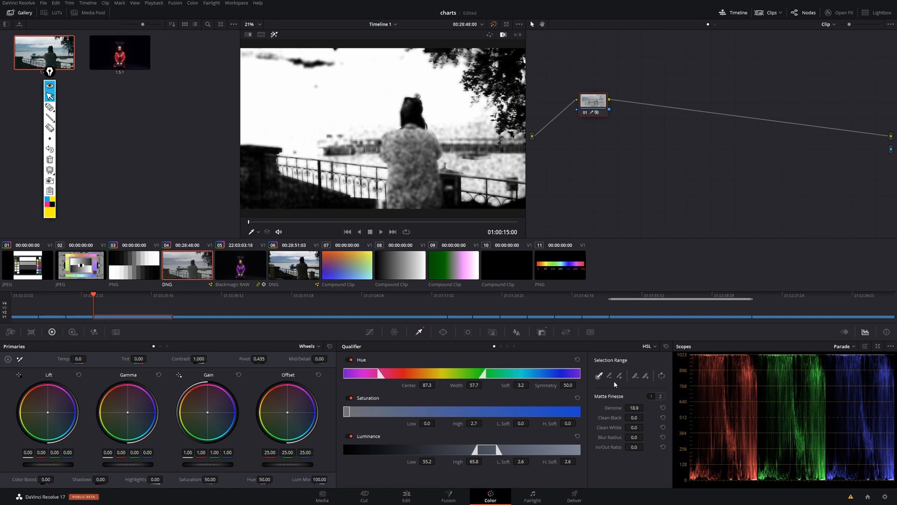
left_click_drag(634, 417, 823, 424)
left_click_drag(634, 427, 645, 427)
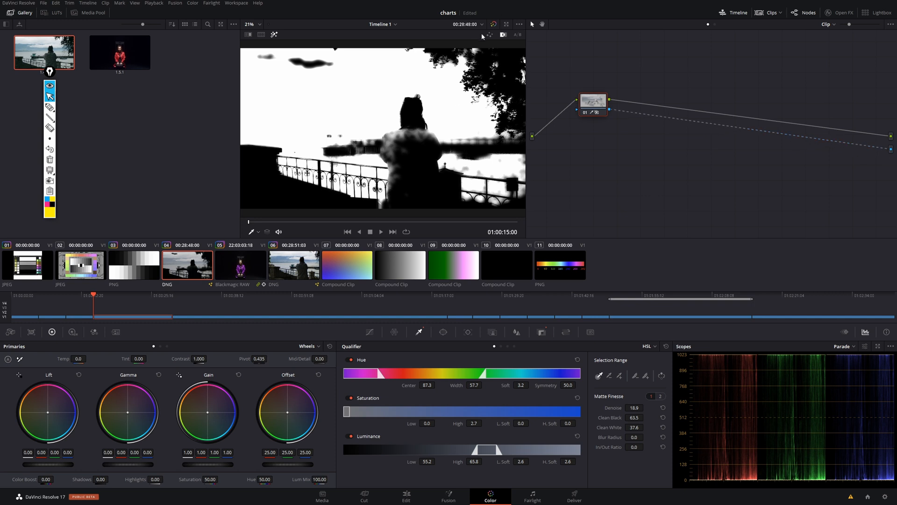
Compare the keyed picture with the qualifier matte by toggling the highlight view and its modes.
left_click(274, 34)
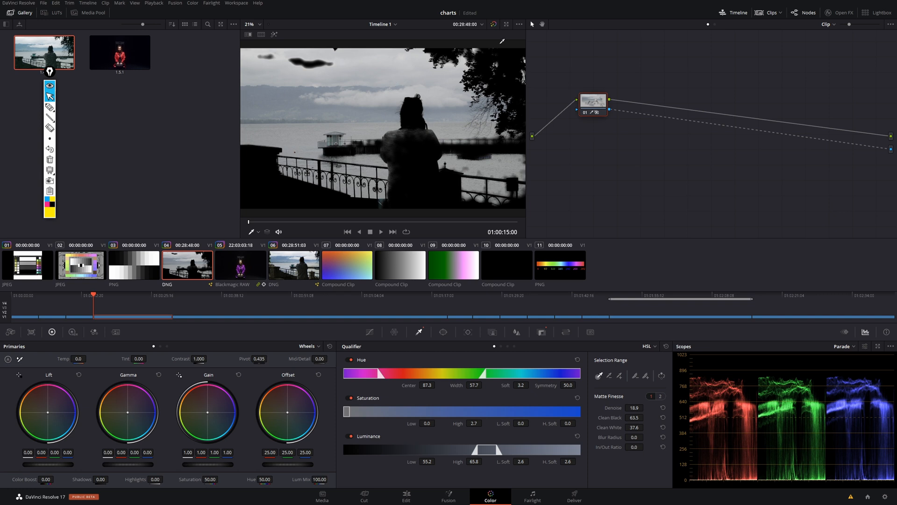
left_click(271, 36)
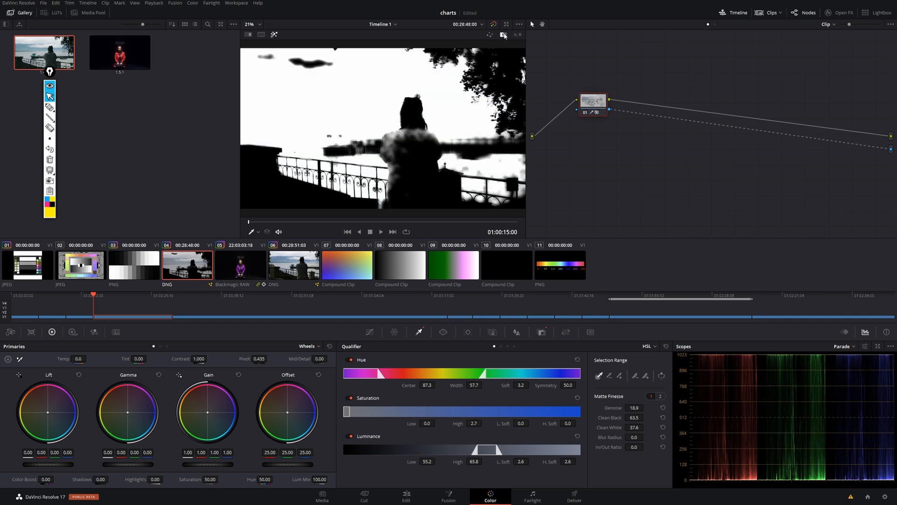
left_click(489, 35)
left_click(503, 35)
left_click(278, 35)
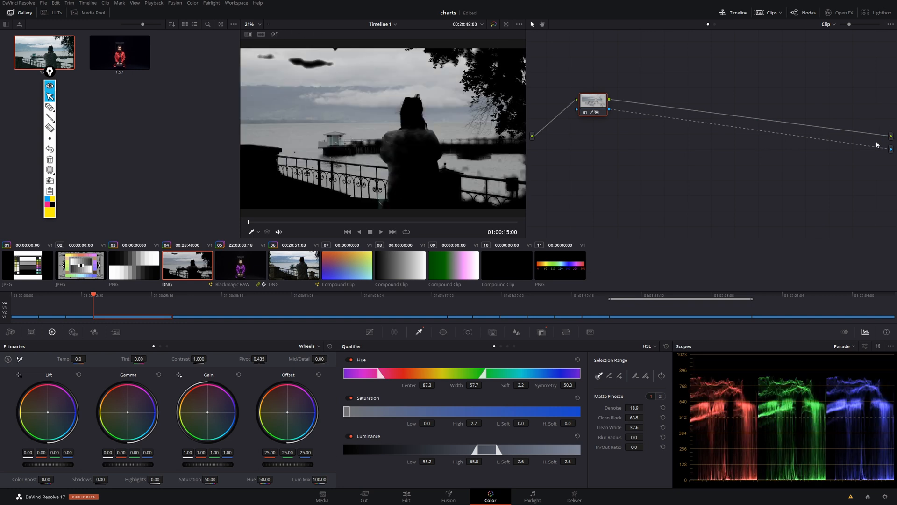
On the Edit page, move the lake DNG clip up to Video 2 and place the DSC-Labs chart beneath it on Video 1.
left_click(406, 497)
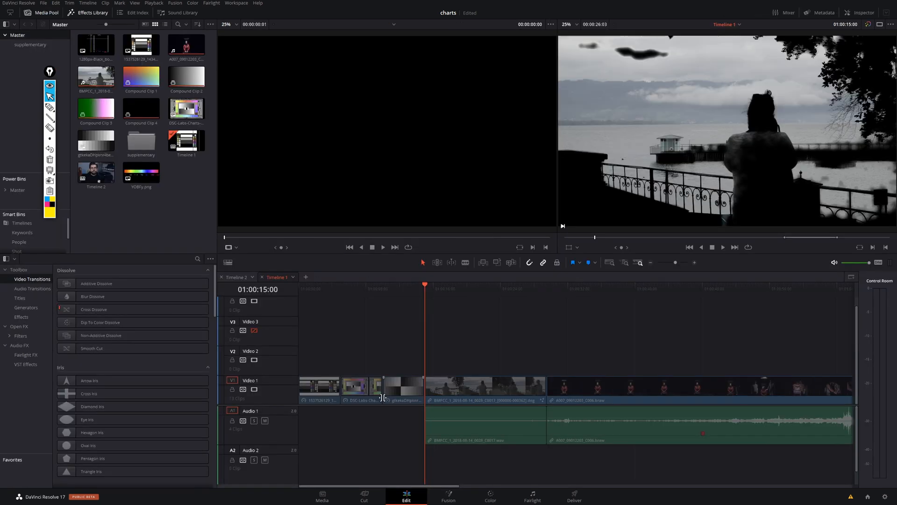
left_click(370, 382)
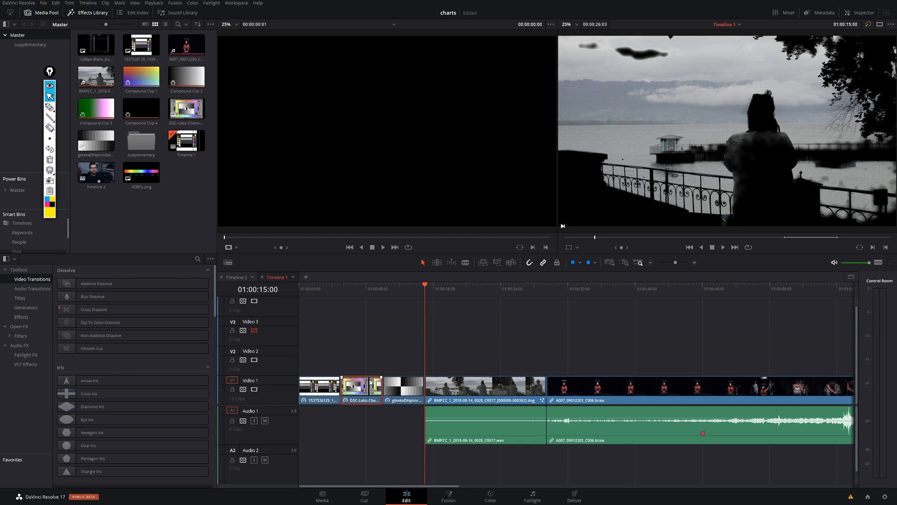
left_click_drag(478, 388, 478, 360)
left_click_drag(370, 391, 454, 390)
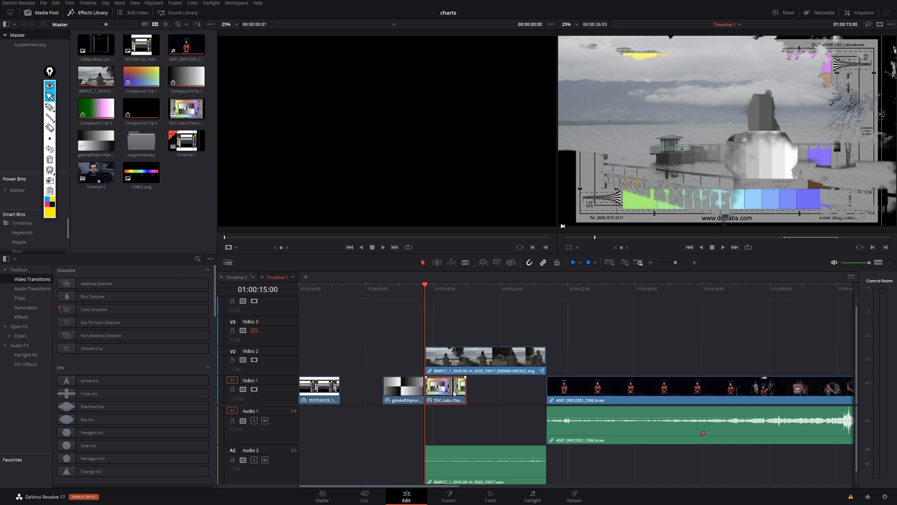
Move the DSC-Labs chart back to its original place on Video 1, and return to the Color page.
left_click_drag(454, 393, 371, 393)
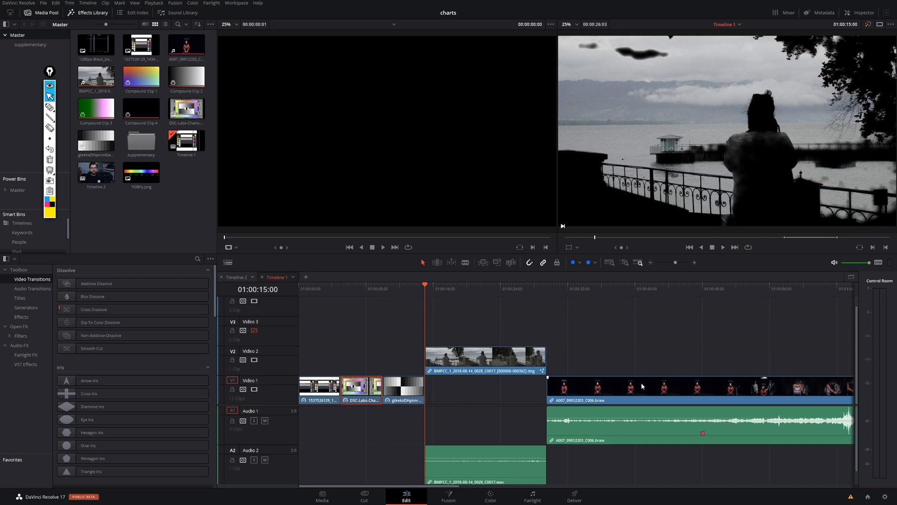
mouse_move(642, 386)
left_mouse_down()
mouse_move(509, 395)
mouse_move(630, 391)
mouse_move(640, 381)
left_mouse_up()
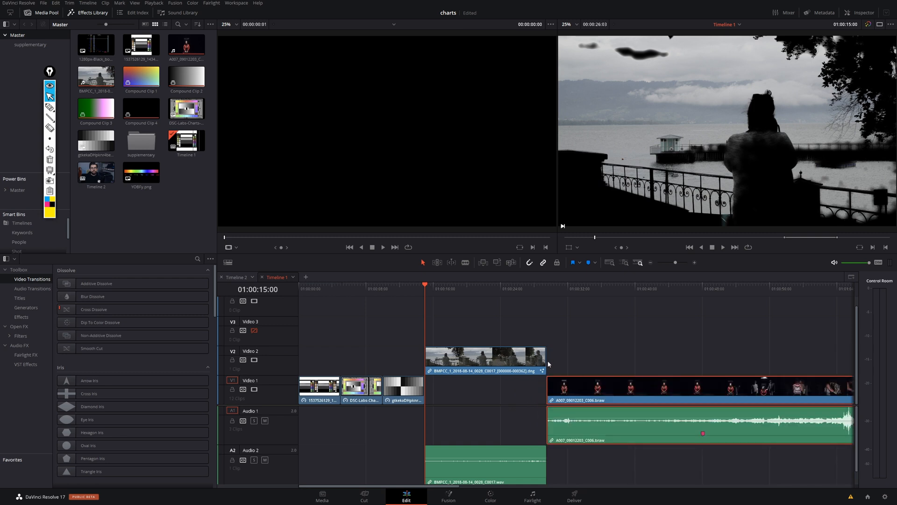
left_click(488, 498)
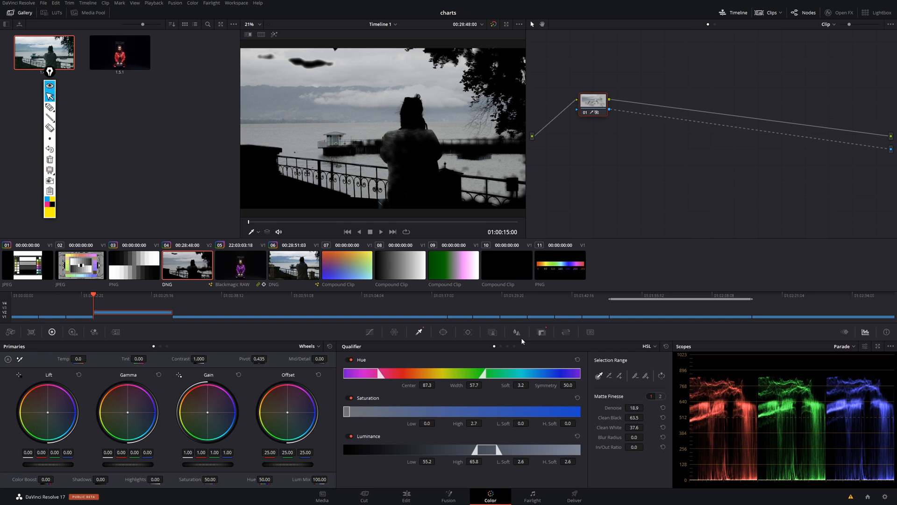
Fit the node graph to the window, show it at original size, and zoom it back out.
right_click(615, 145)
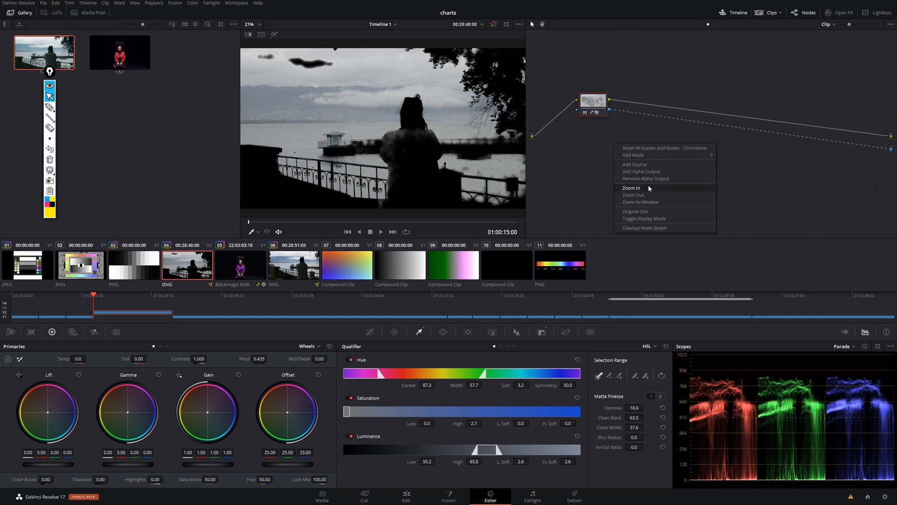
left_click(657, 201)
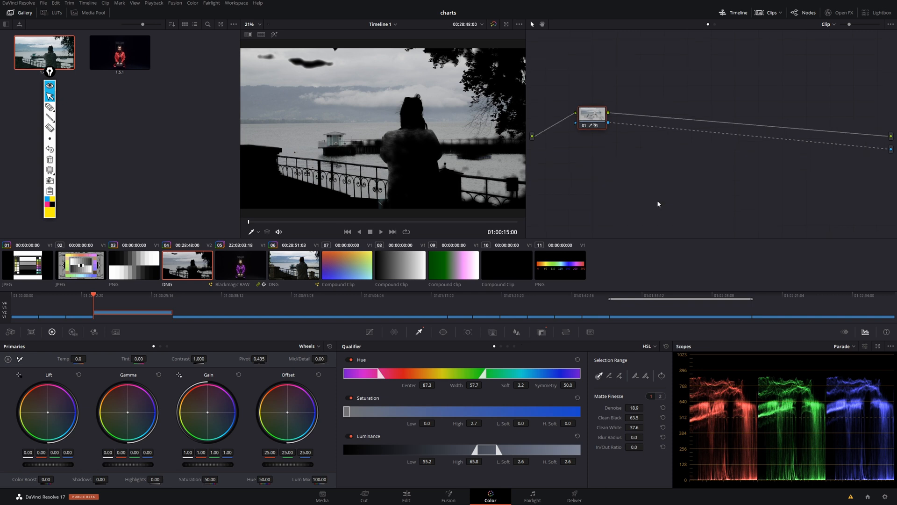
right_click(696, 117)
left_click(724, 185)
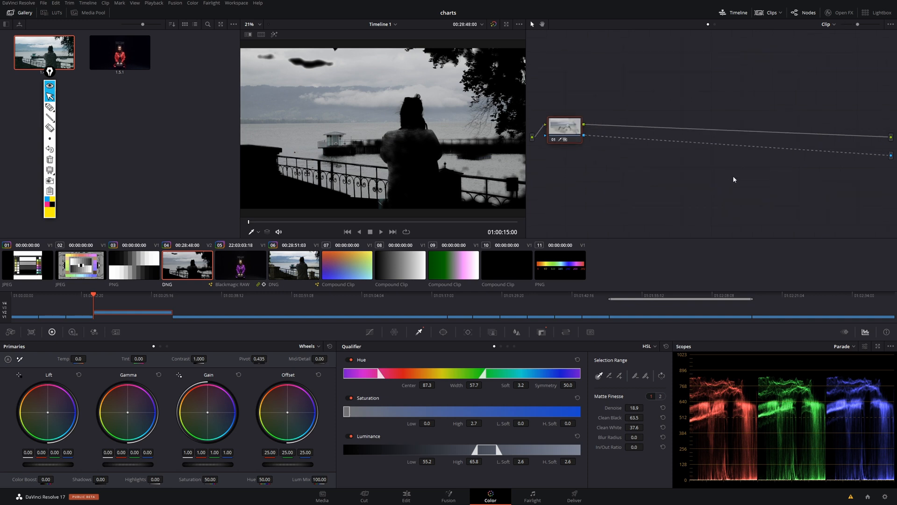
left_click_drag(857, 25, 849, 26)
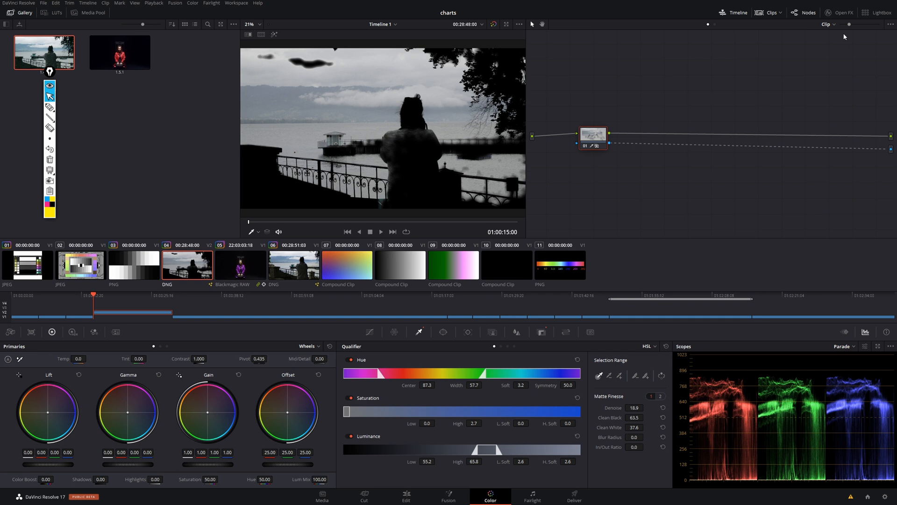
Toggle the node graph's display mode to spread it across the viewer area, and toggle the mode again.
left_click(890, 26)
left_click(842, 96)
right_click(719, 180)
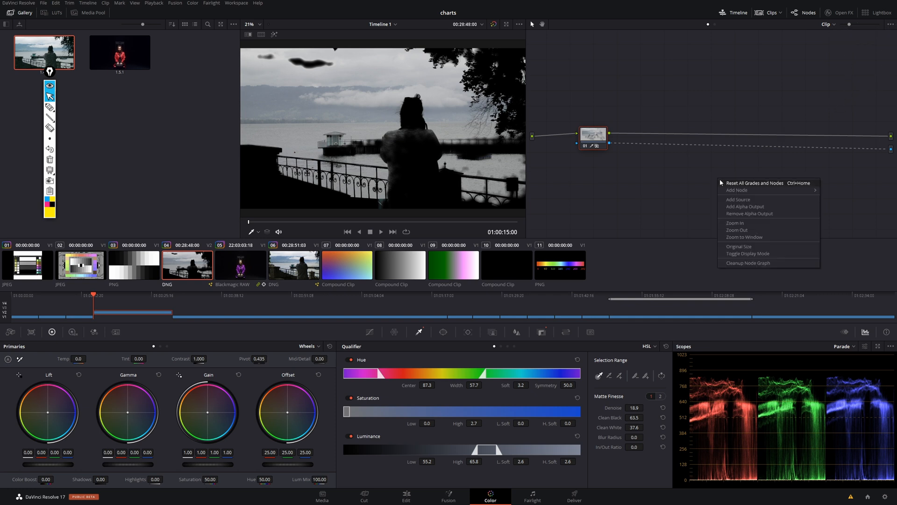
left_click(773, 255)
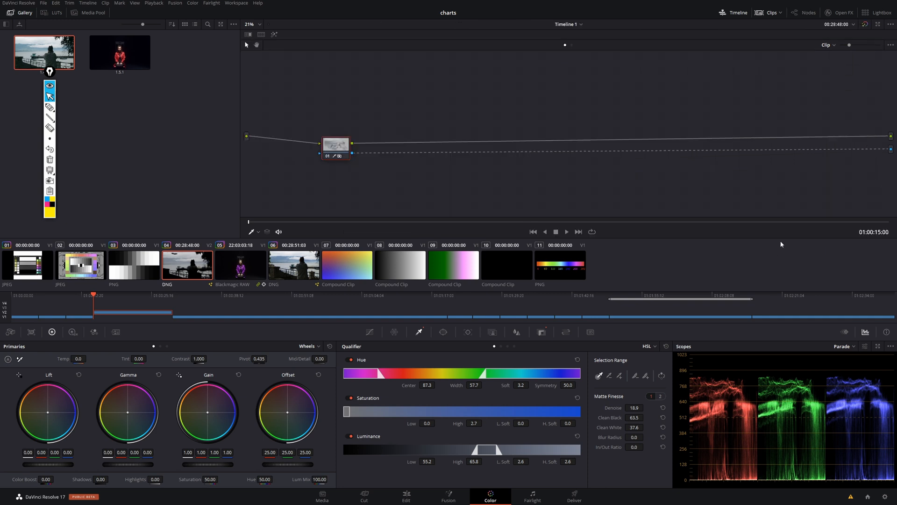
right_click(653, 176)
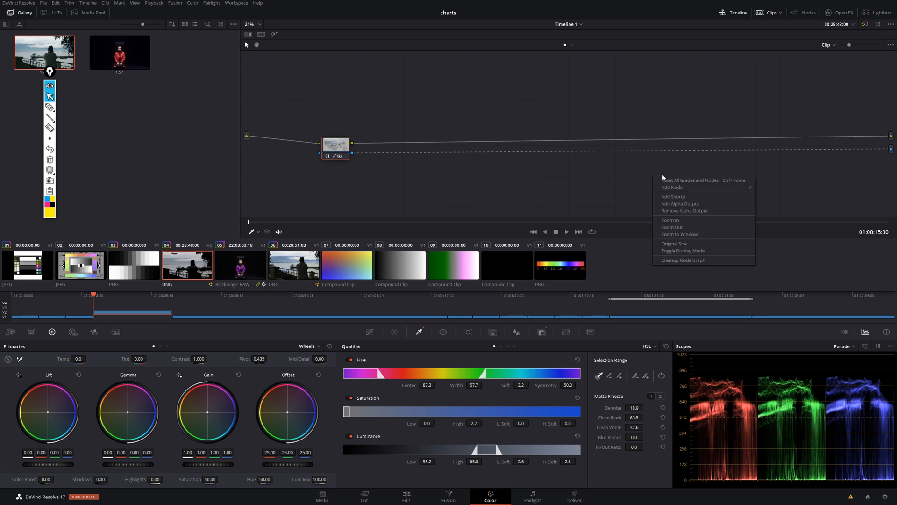
left_click(695, 251)
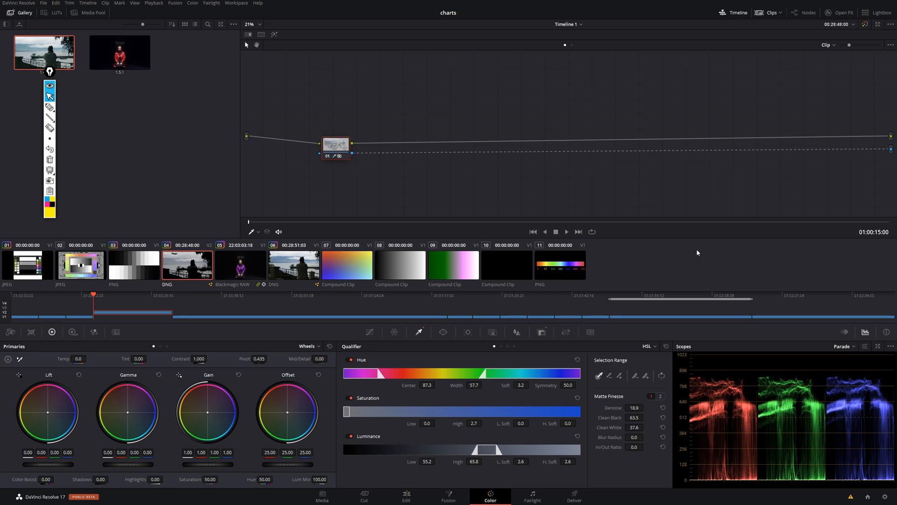